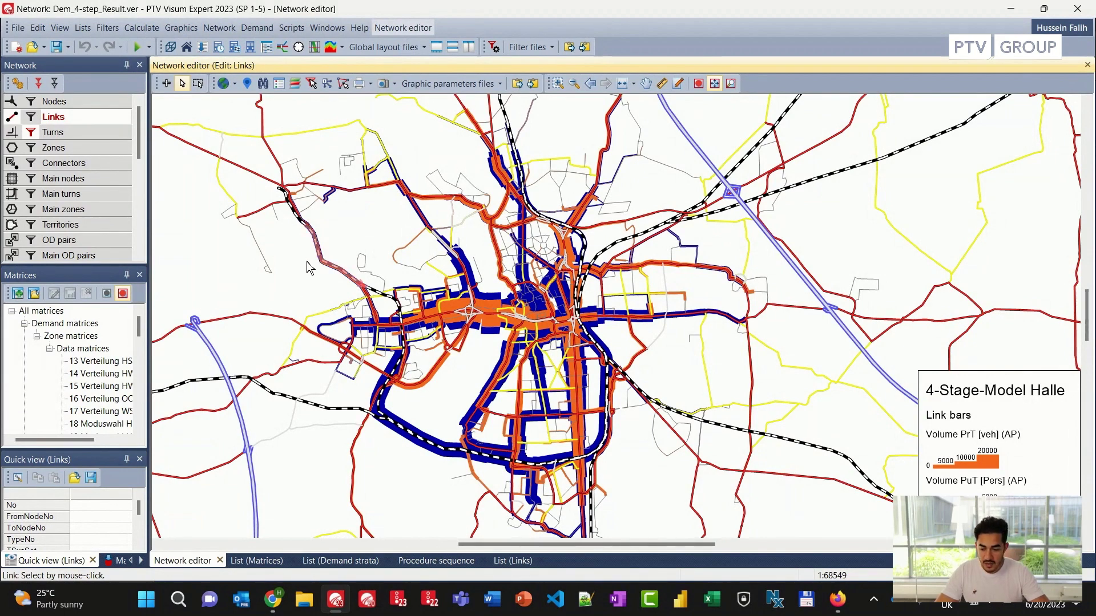
- Start a Visum Publisher export of the current network model
click(24, 31)
mouse_move(132, 234)
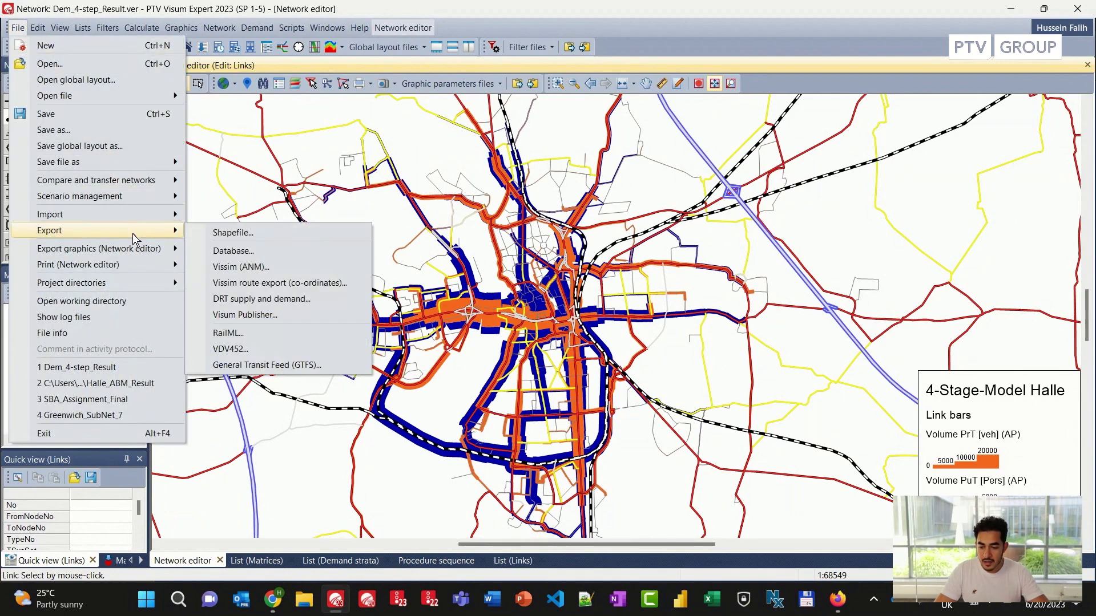
click(302, 314)
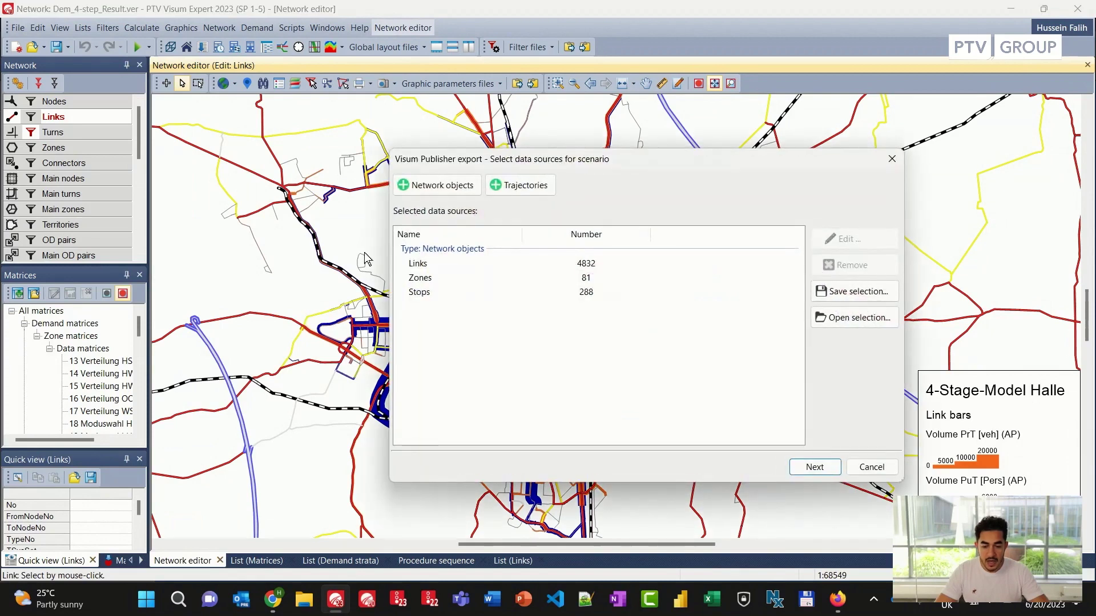
drag(611, 159, 593, 158)
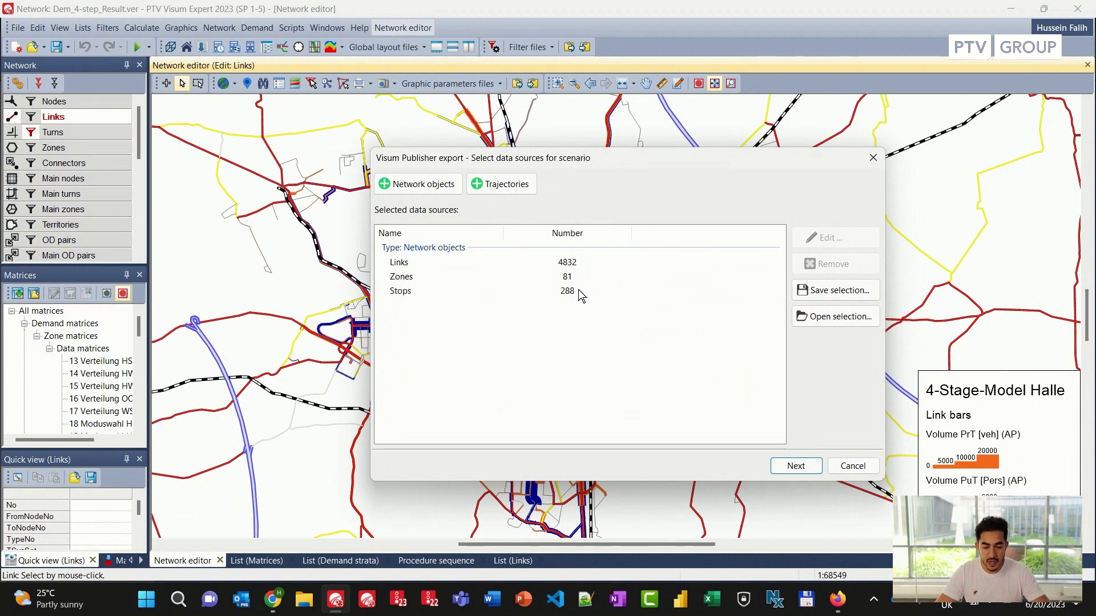
- Add a Timetable: Vehicle journeys and stops trajectory covering the entire analysis period to the export's data sources
click(522, 186)
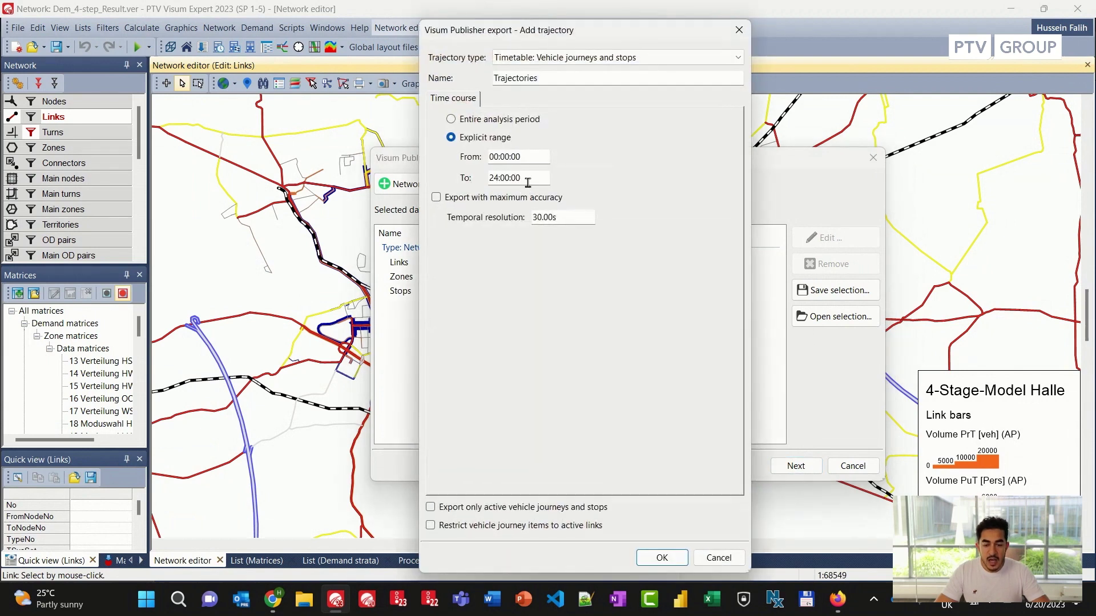
click(684, 57)
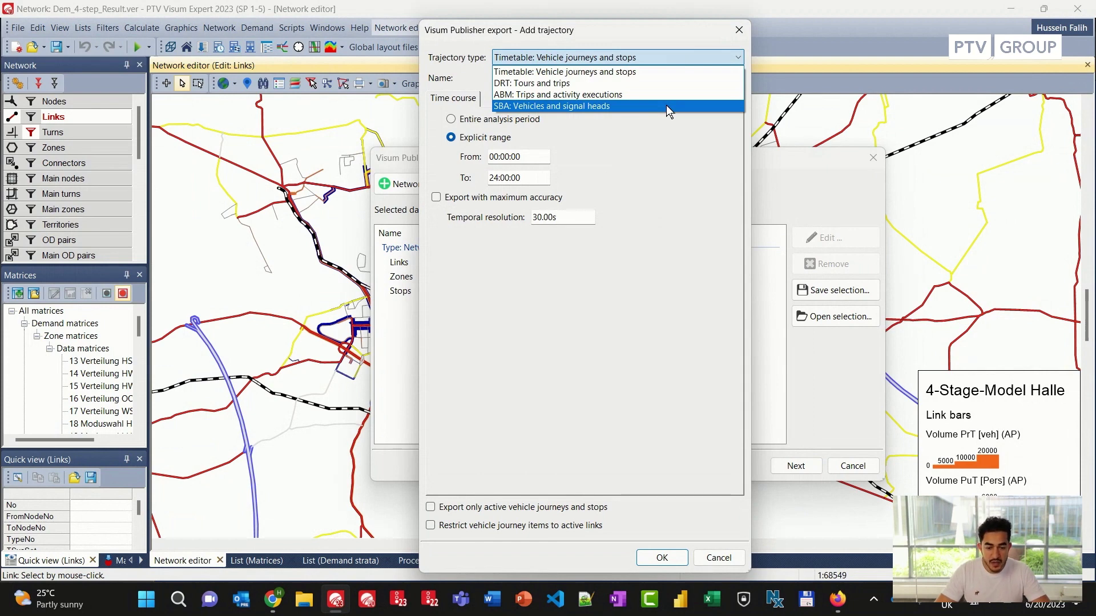
click(609, 73)
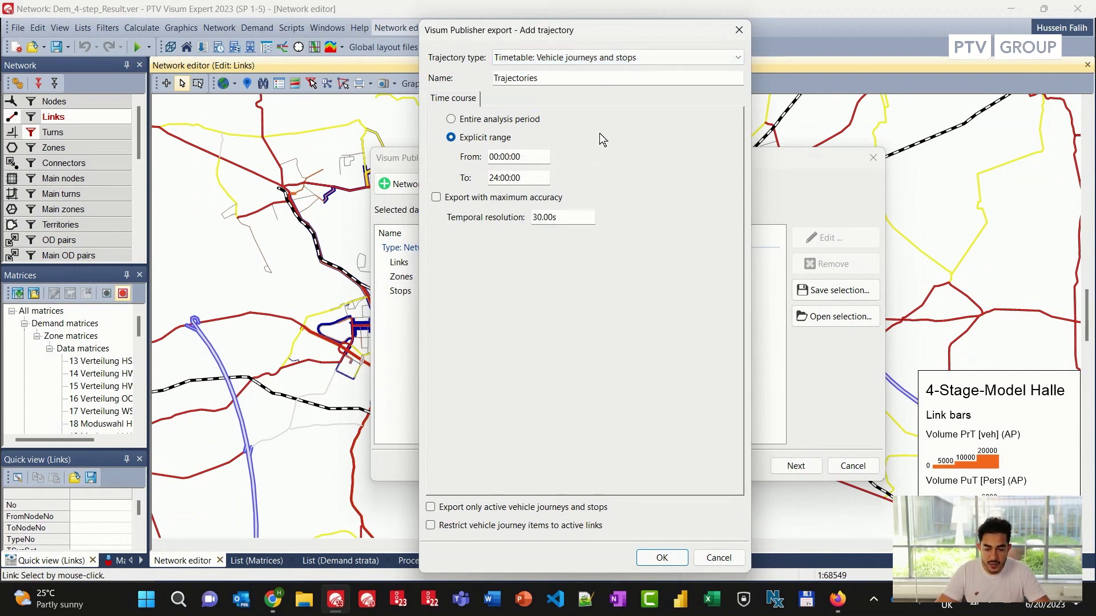
click(528, 121)
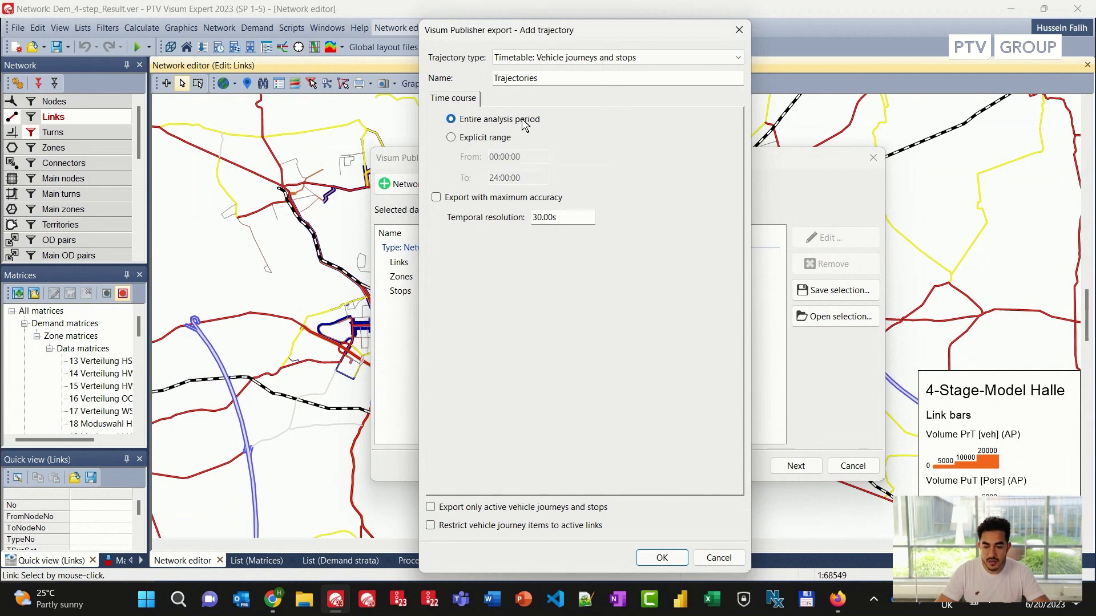
click(493, 141)
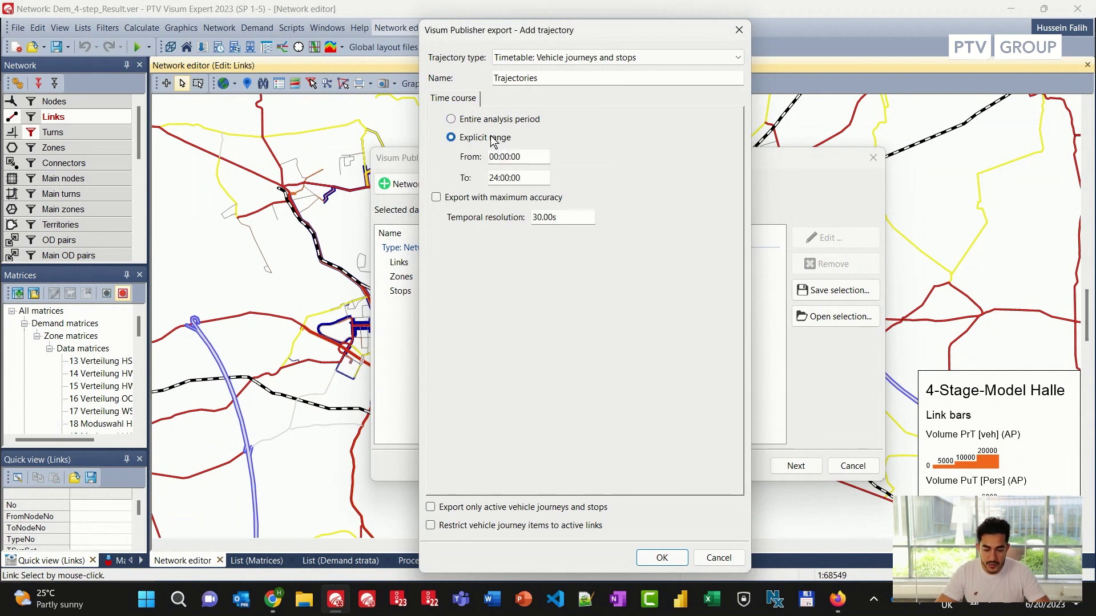
click(501, 118)
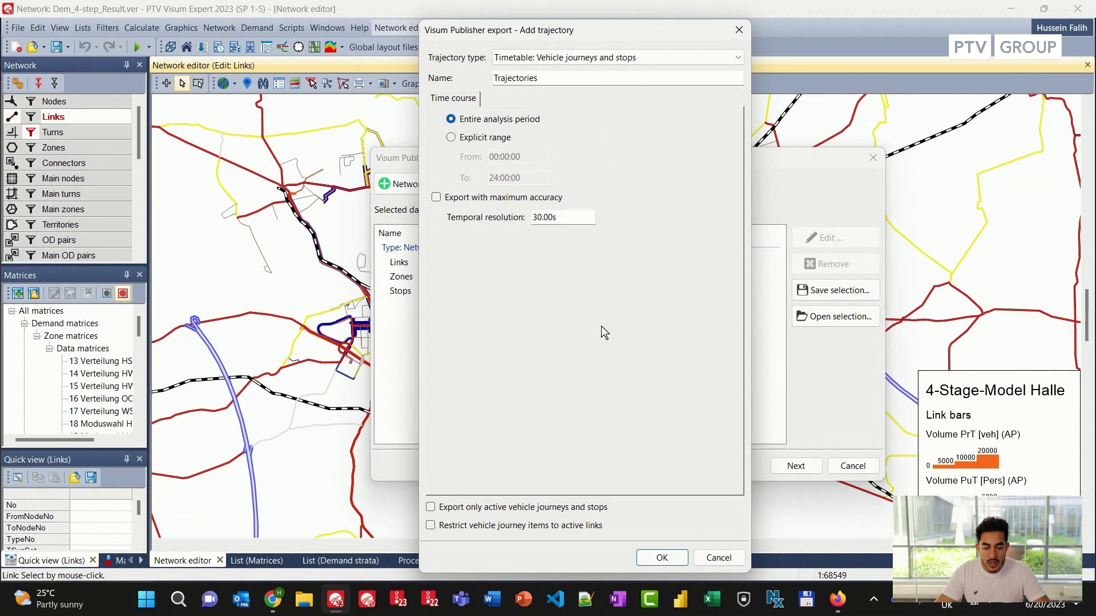
click(662, 558)
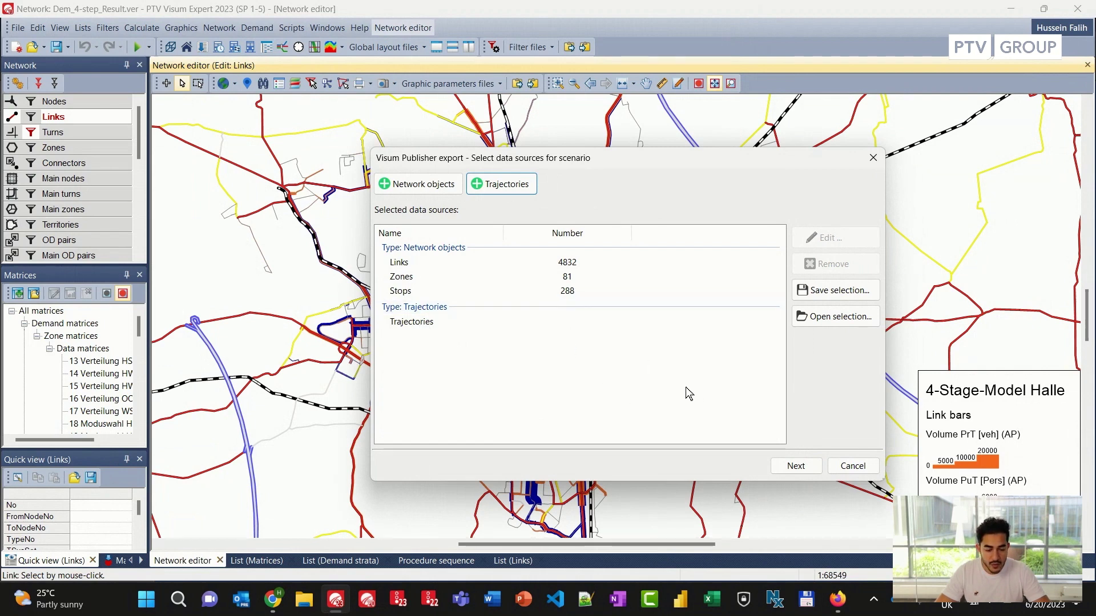
- Proceed to scenario selection and create a model named Dem_4-step_Result for the upload
click(807, 471)
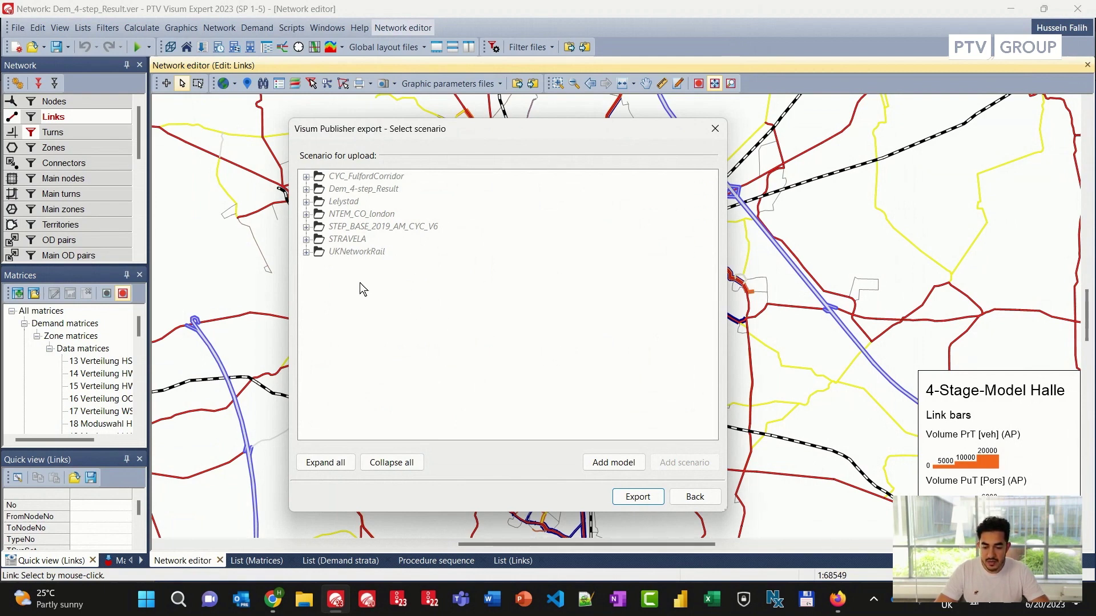
click(594, 462)
drag(544, 310, 449, 301)
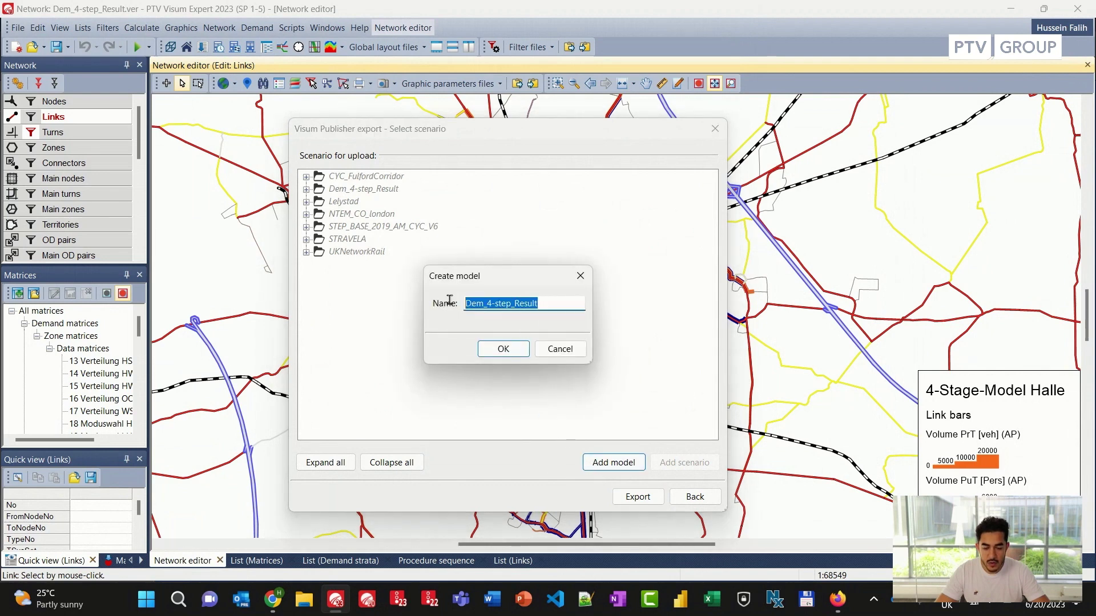
click(498, 351)
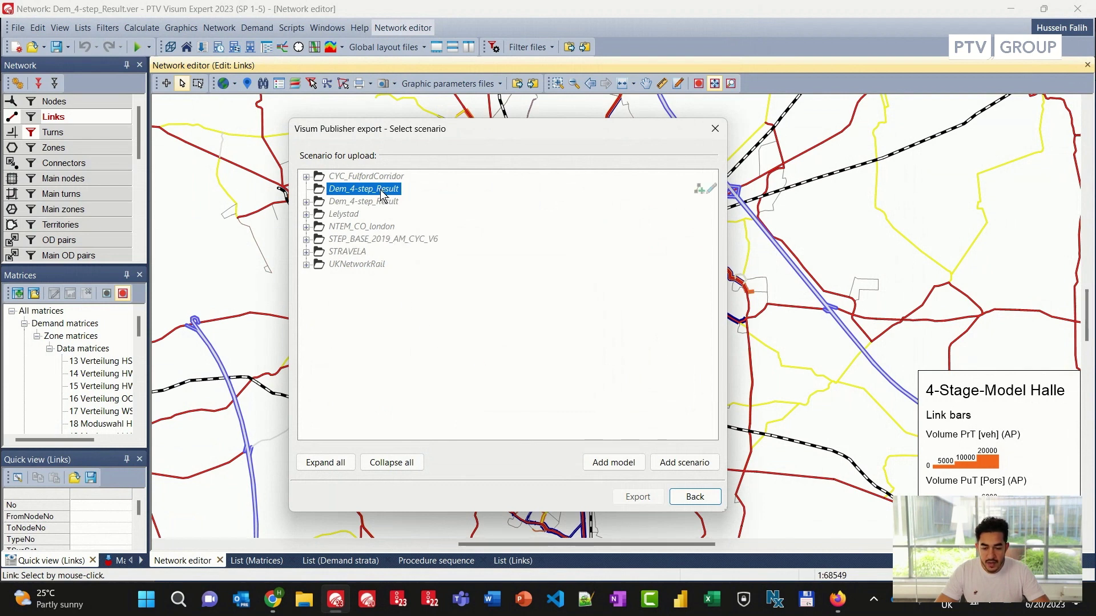
- Create a scenario named Dem_4-step_Result_AM under the new model
click(679, 463)
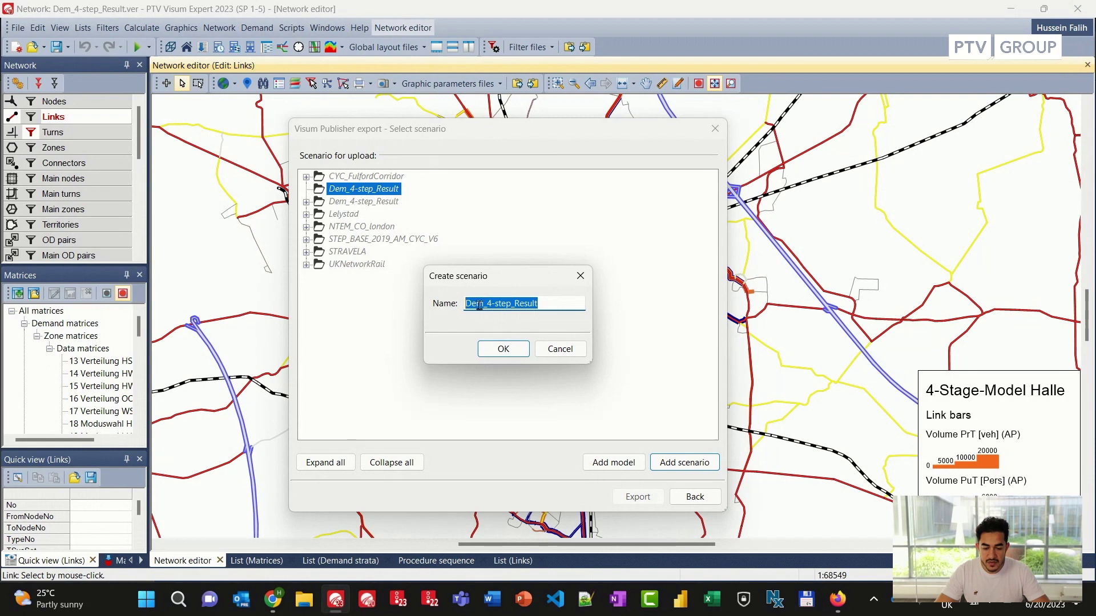
click(552, 303)
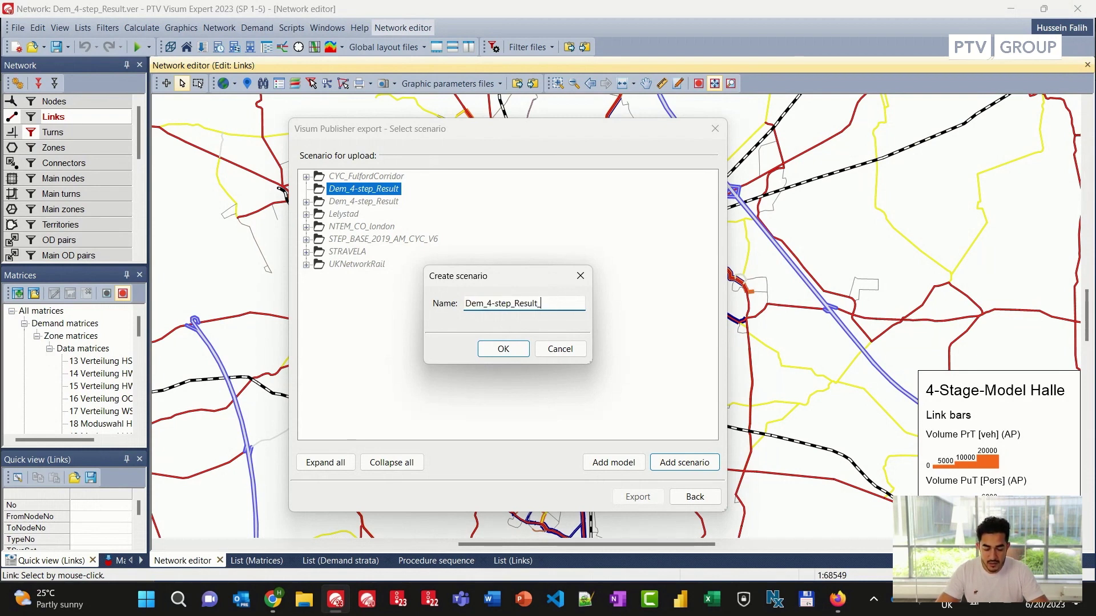
click(518, 350)
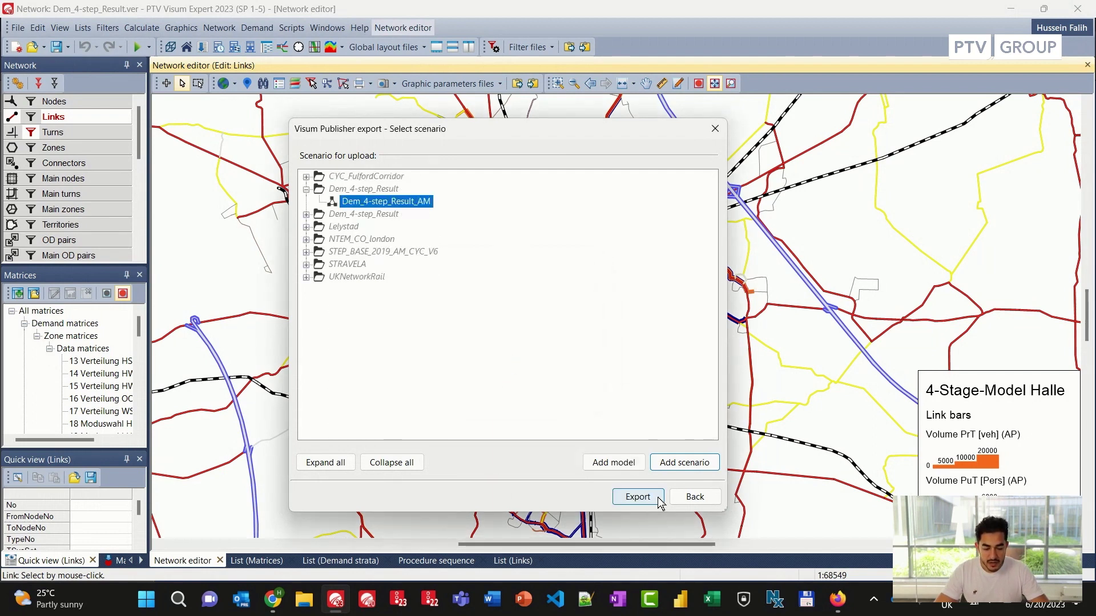
- Export the Dem_4-step_Result_AM scenario and check its upload in the PTV Vision Data Transfer Tool
click(637, 497)
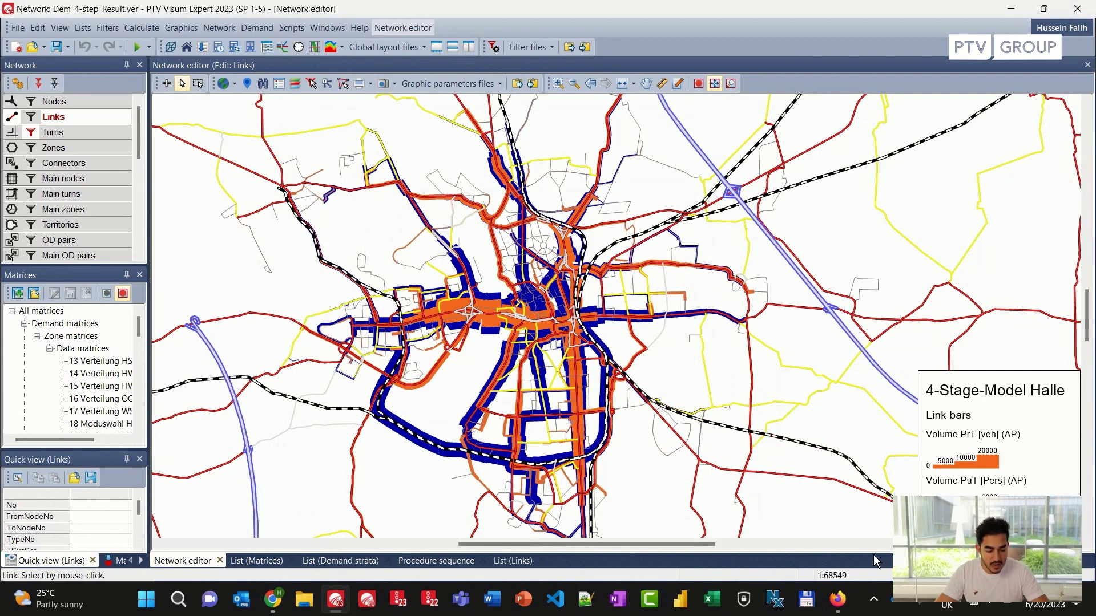
click(873, 600)
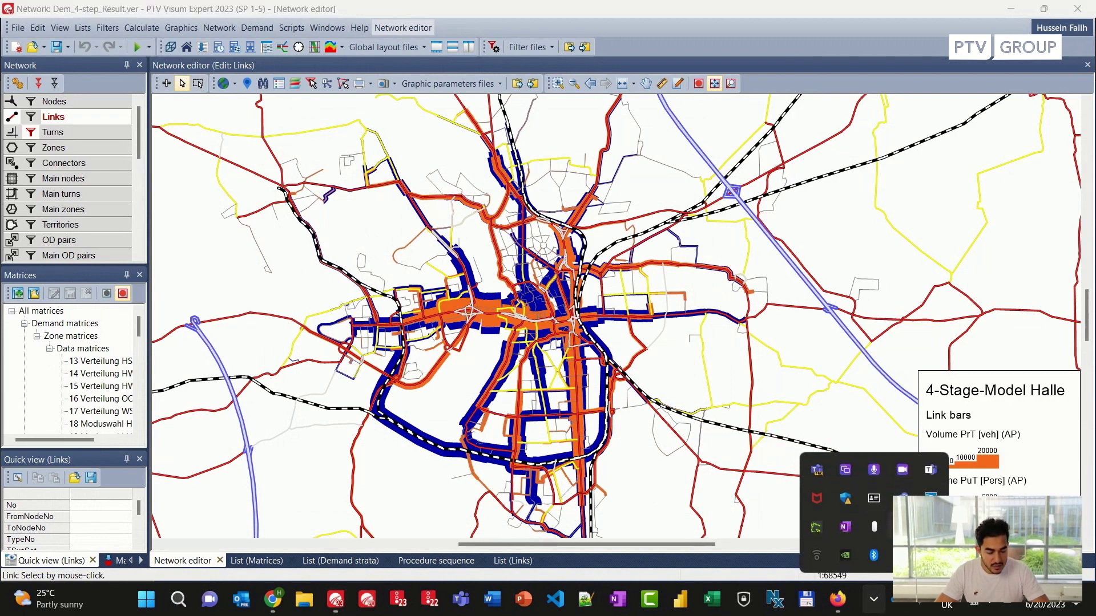
click(894, 484)
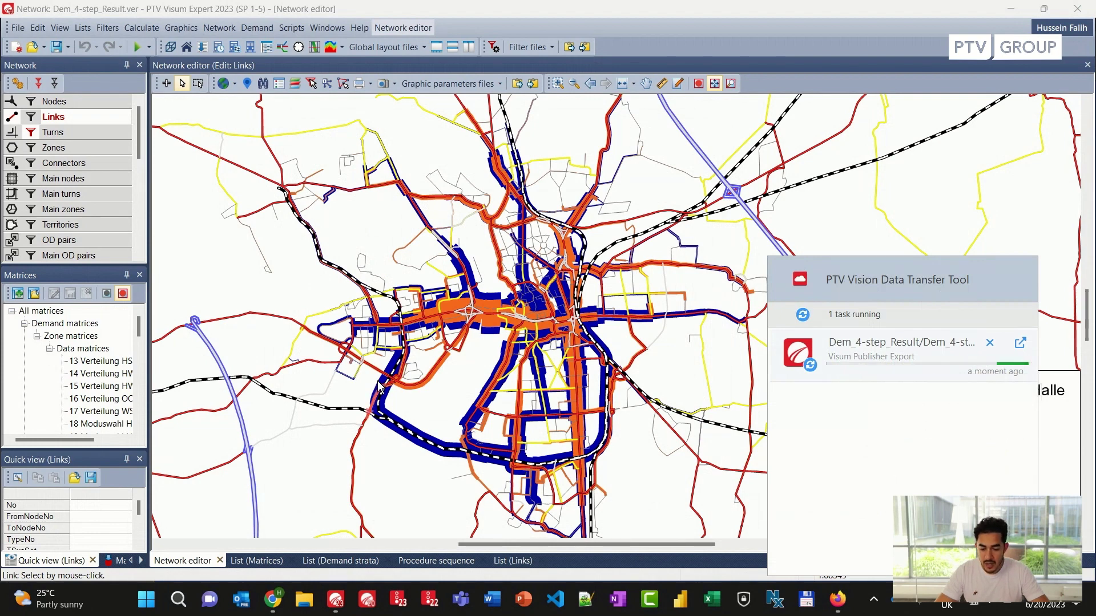
- Switch to Visum Publisher in Chrome and examine the Links attributes of scenario Dem_4-step_PT_Net in the Dem_4-step_Result model
click(273, 599)
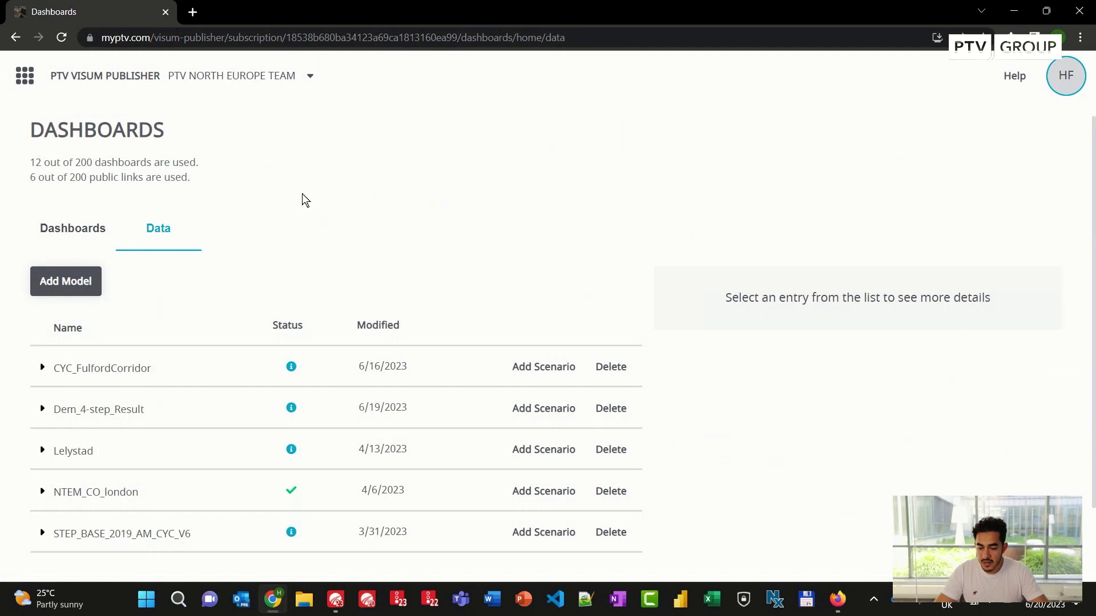
scroll(250, 376, down, 1)
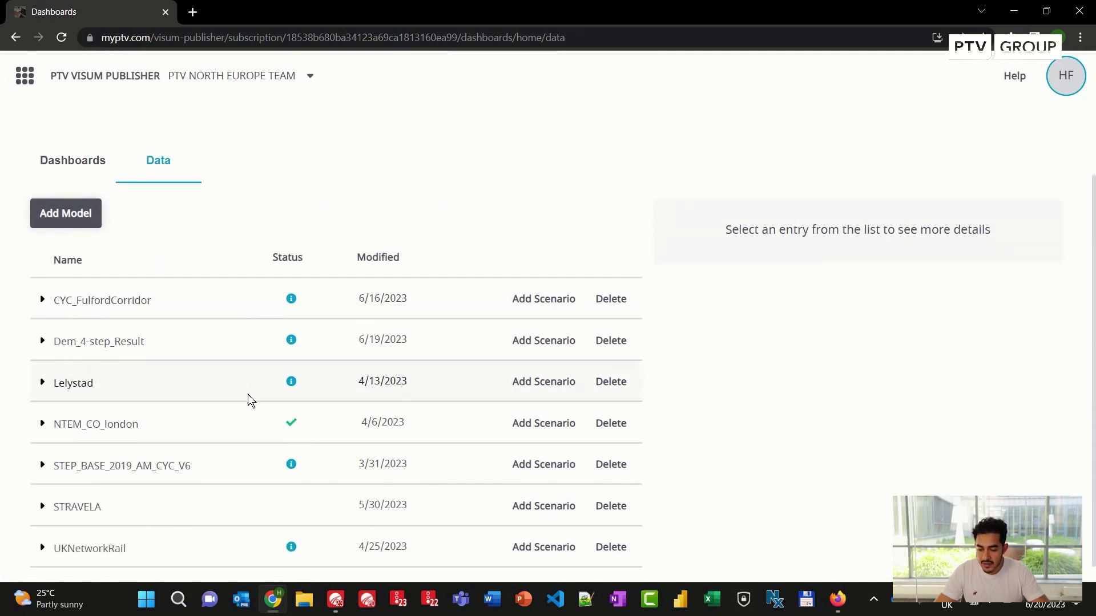
scroll(171, 371, up, 1)
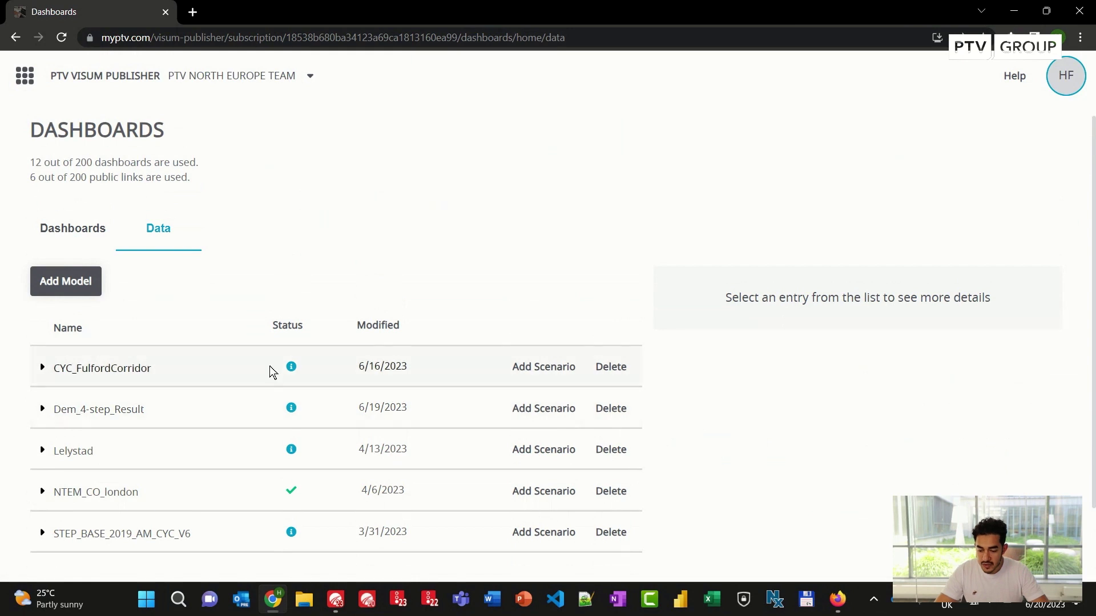
scroll(270, 371, down, 1)
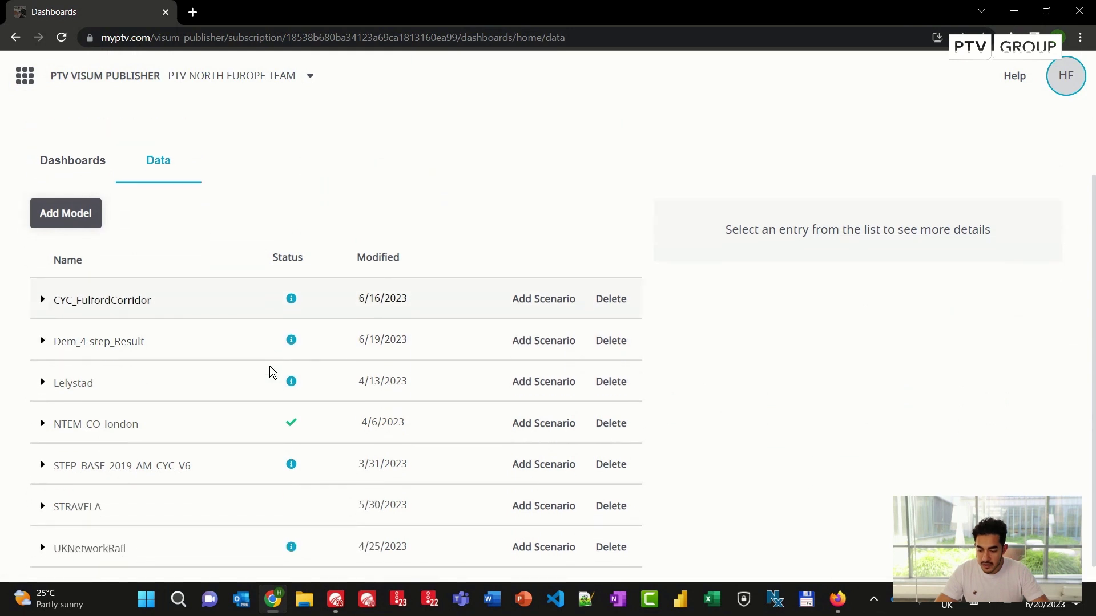
click(42, 342)
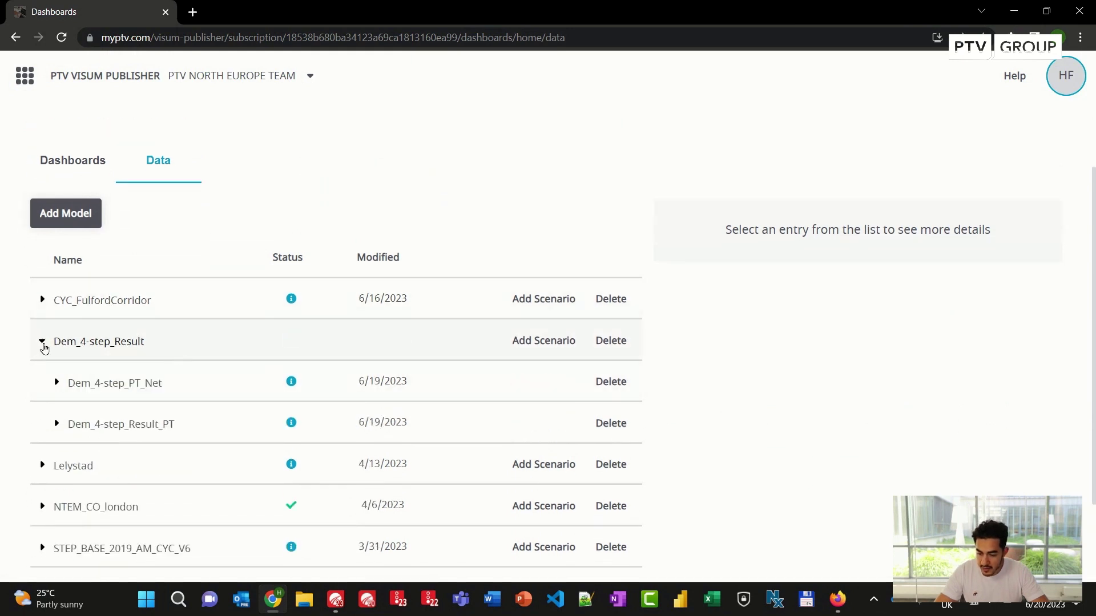
click(56, 388)
click(86, 425)
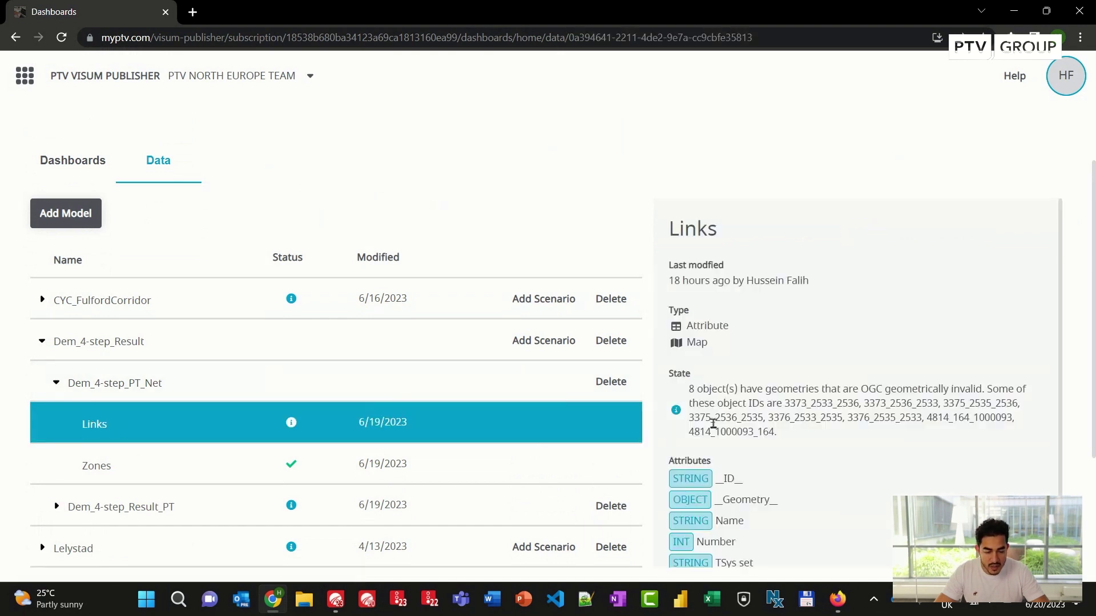
scroll(713, 423, down, 1)
drag(844, 528, 723, 415)
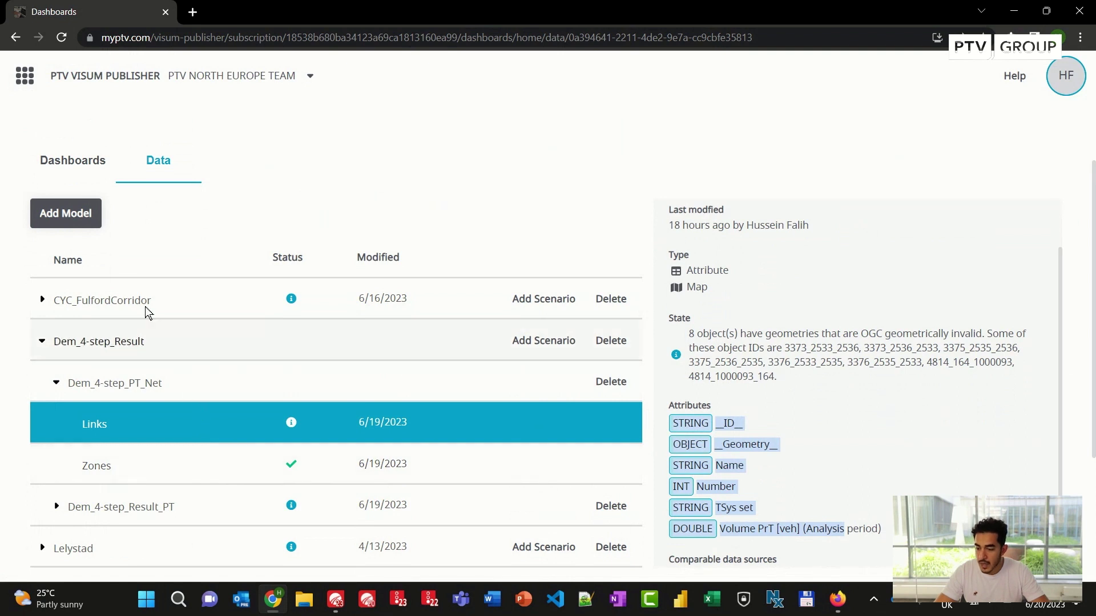
- Create a new dashboard and add the Zones prism map for Destination traffic-DSeg, enlarged to fill the canvas
click(90, 163)
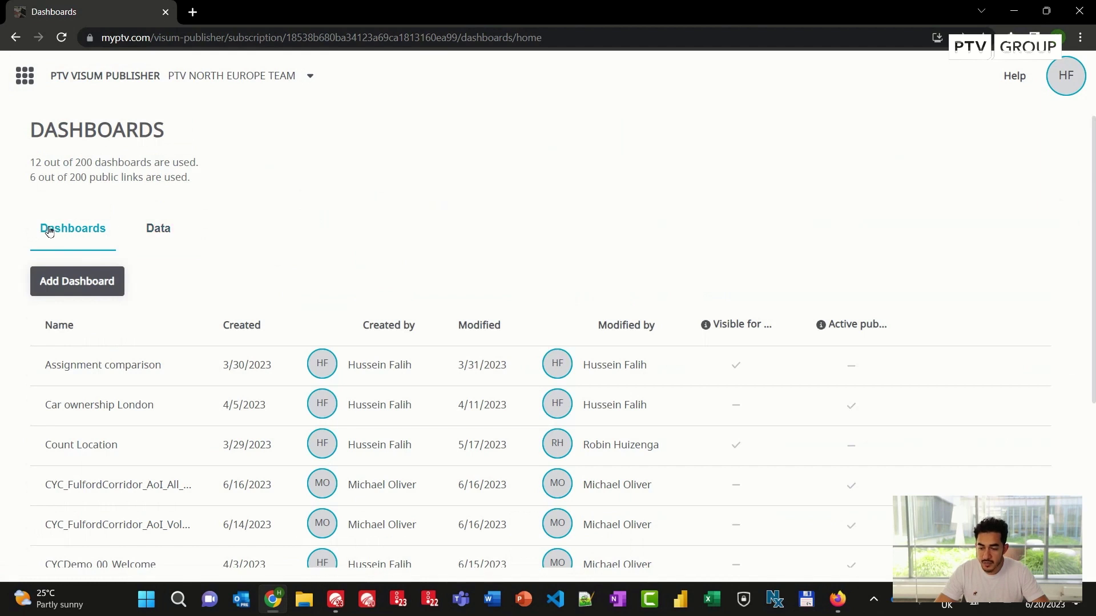
click(92, 284)
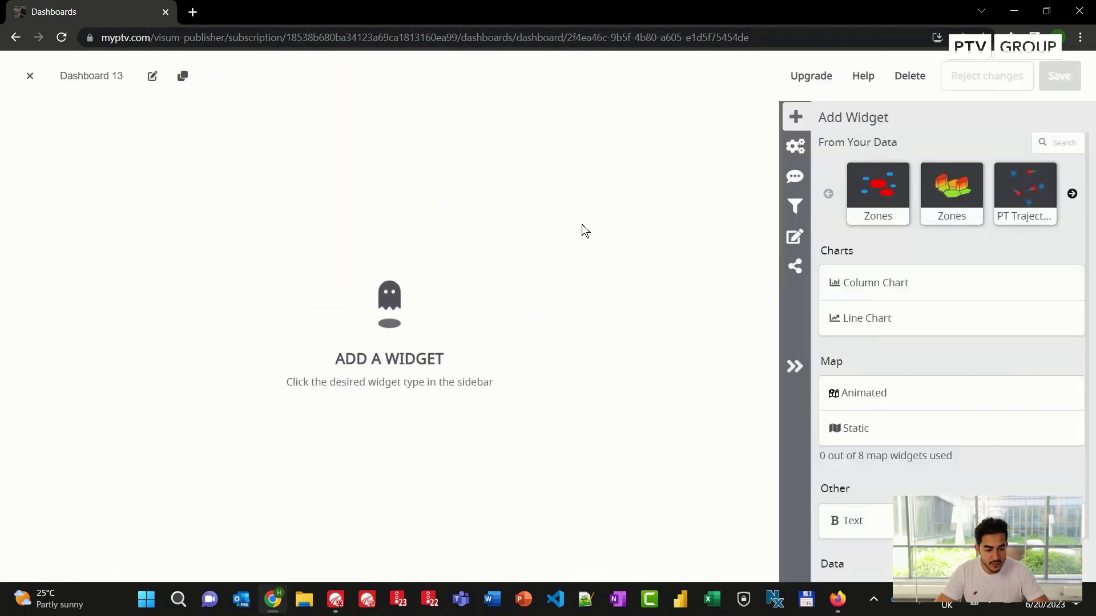
click(947, 199)
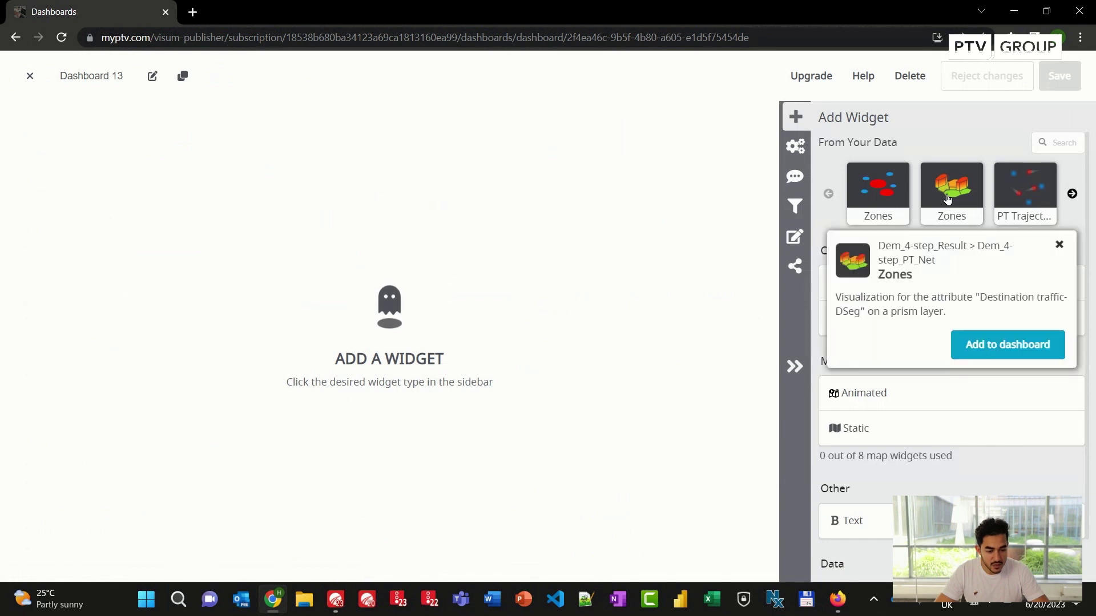
click(1035, 349)
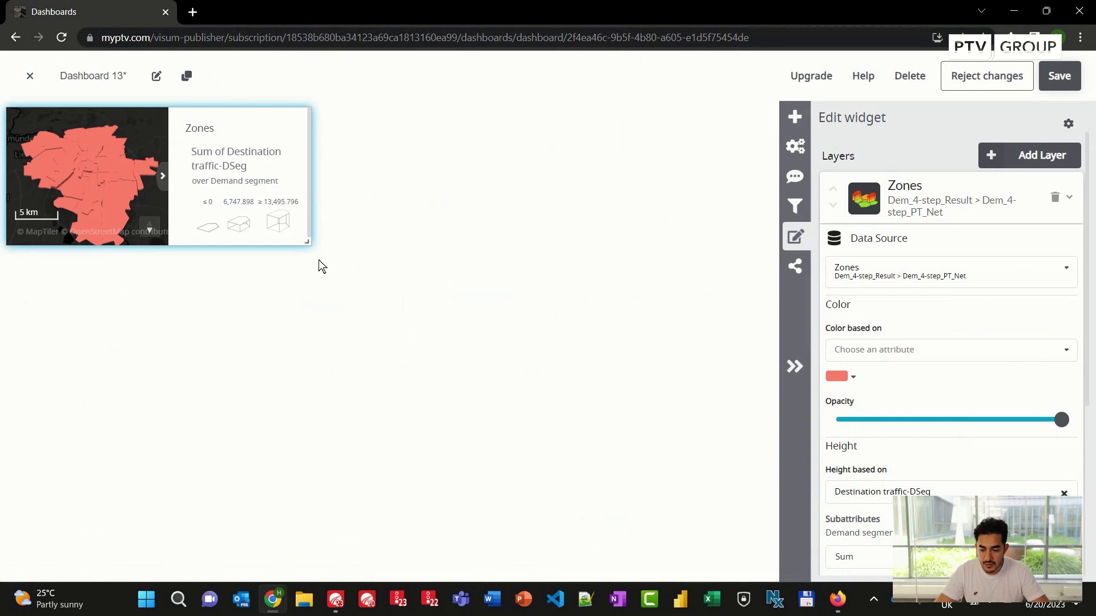
drag(307, 242, 770, 581)
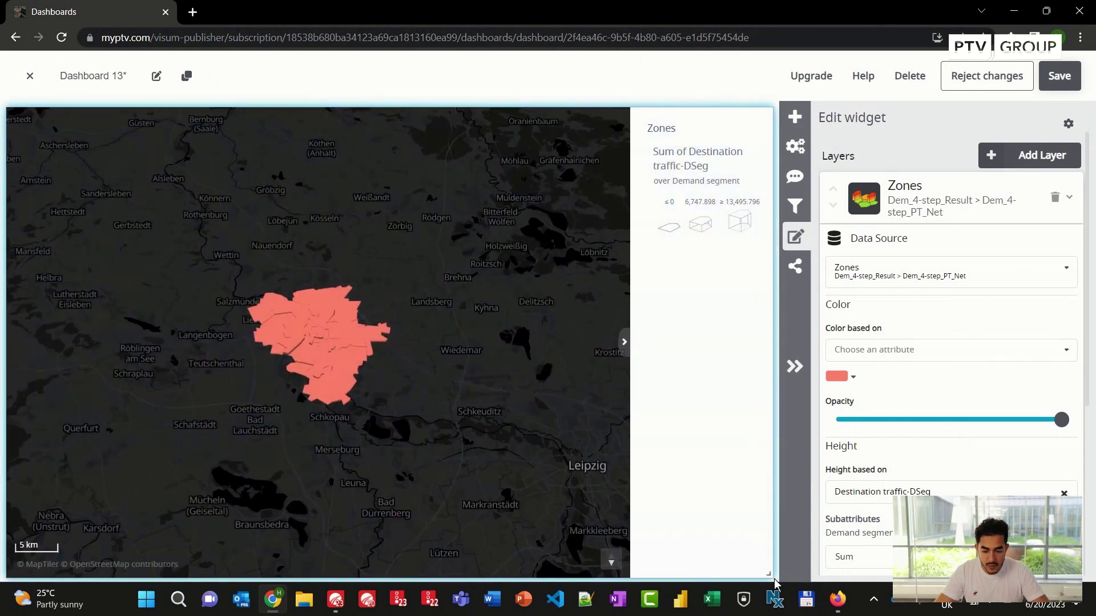
- Color the Zones layer by Origin traffic-DSeg for the PT demand segment
mouse_move(316, 351)
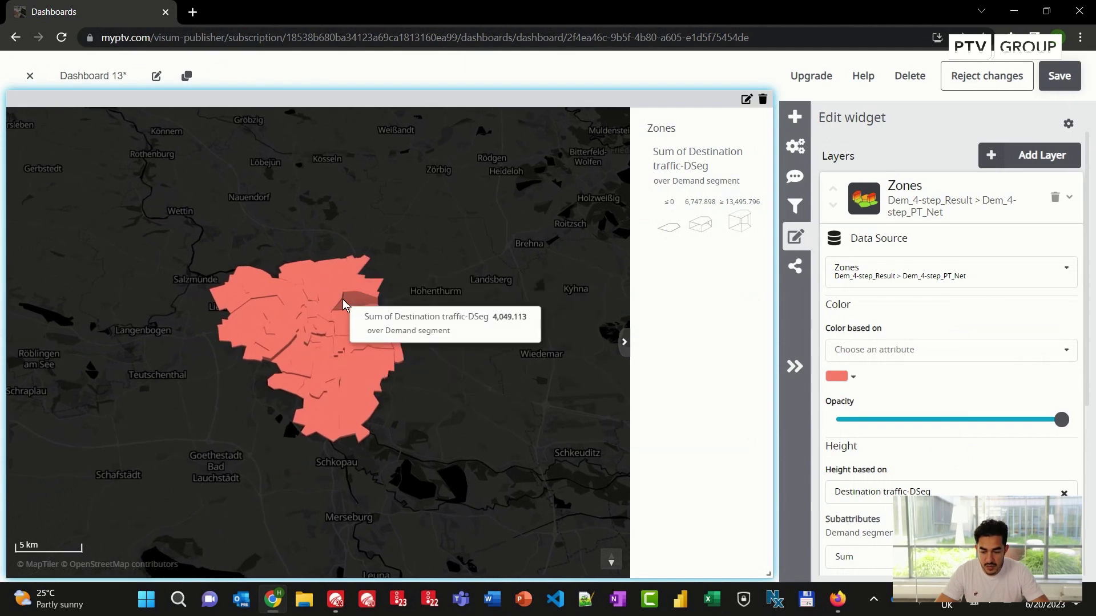
drag(224, 396, 216, 337)
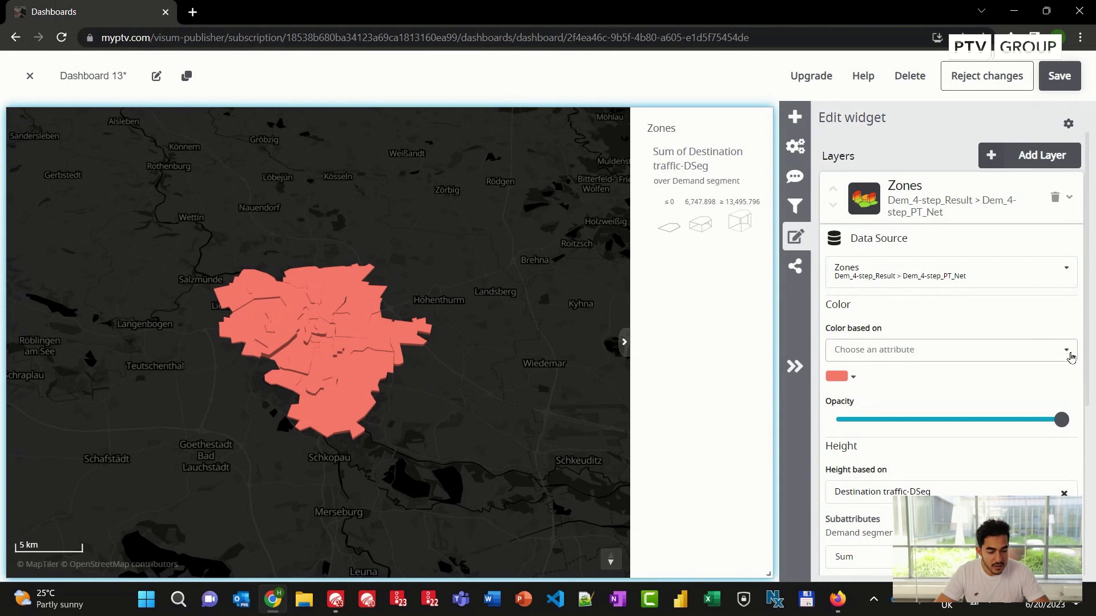
click(1071, 357)
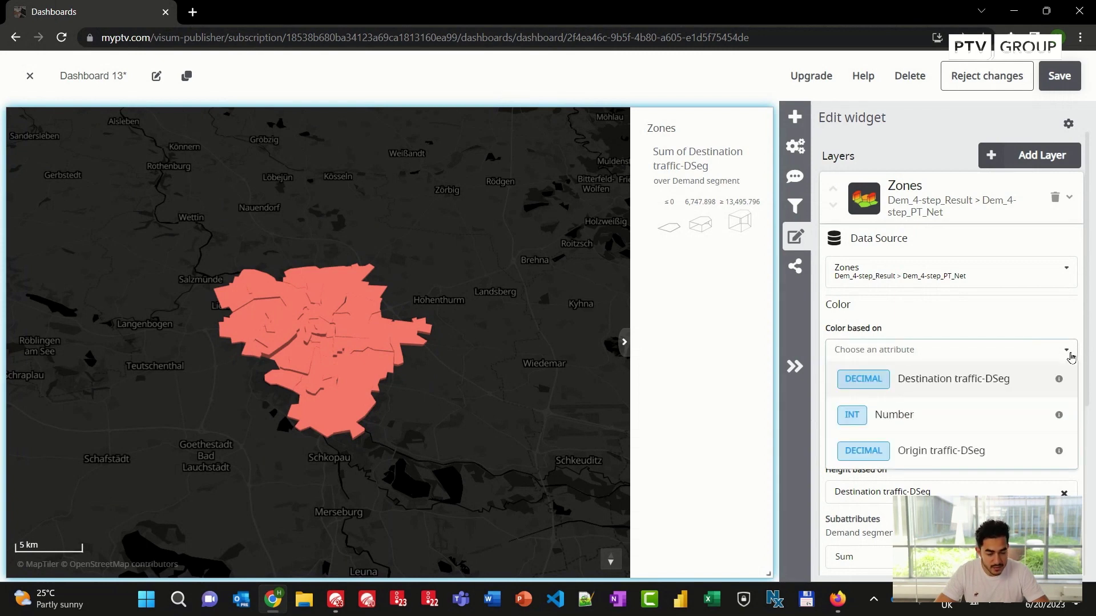
click(920, 451)
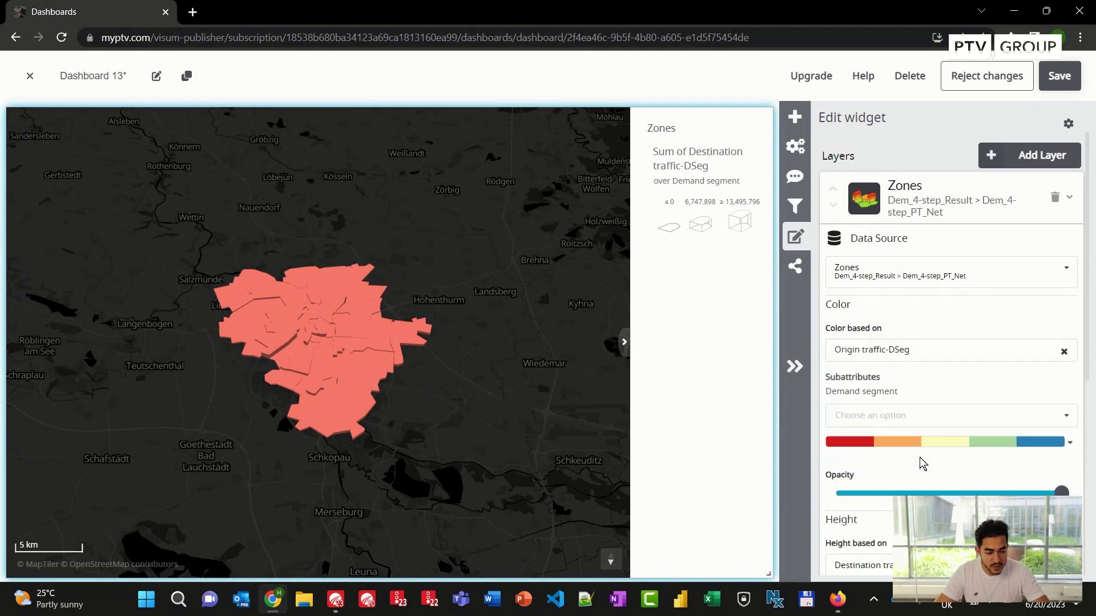
click(1067, 420)
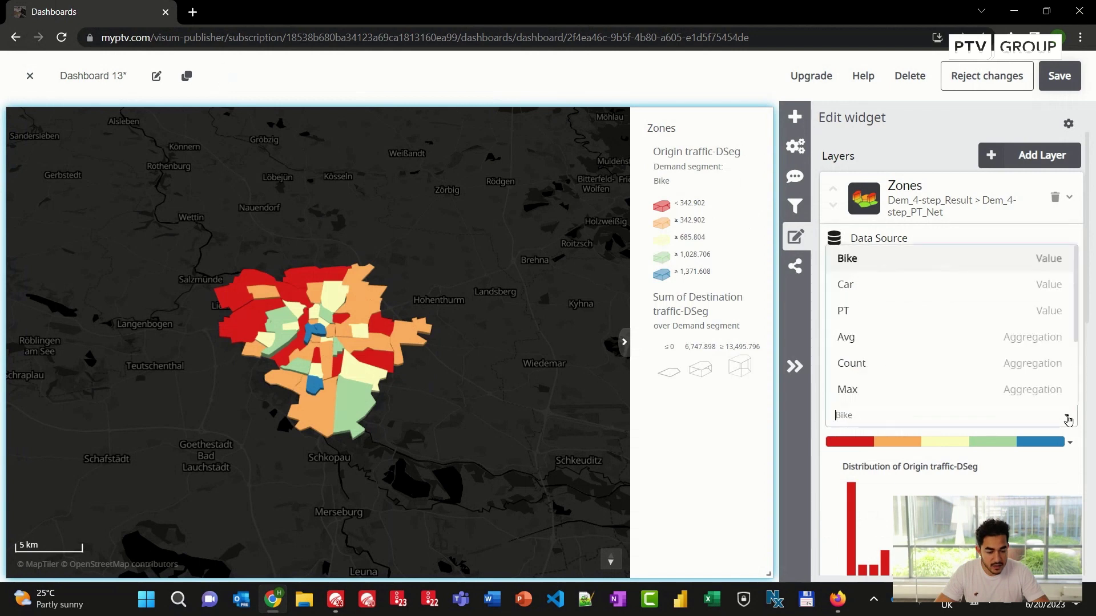
click(902, 310)
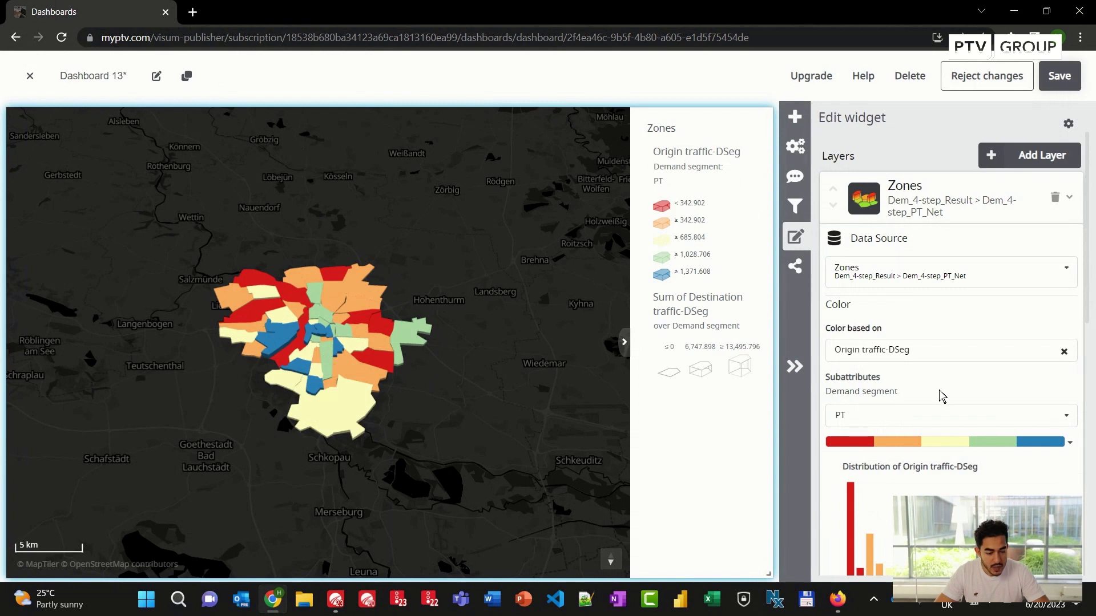
- Base the zone prism height on Origin traffic-DSeg for demand segment PT and greatly increase the height scaling
scroll(942, 395, down, 6)
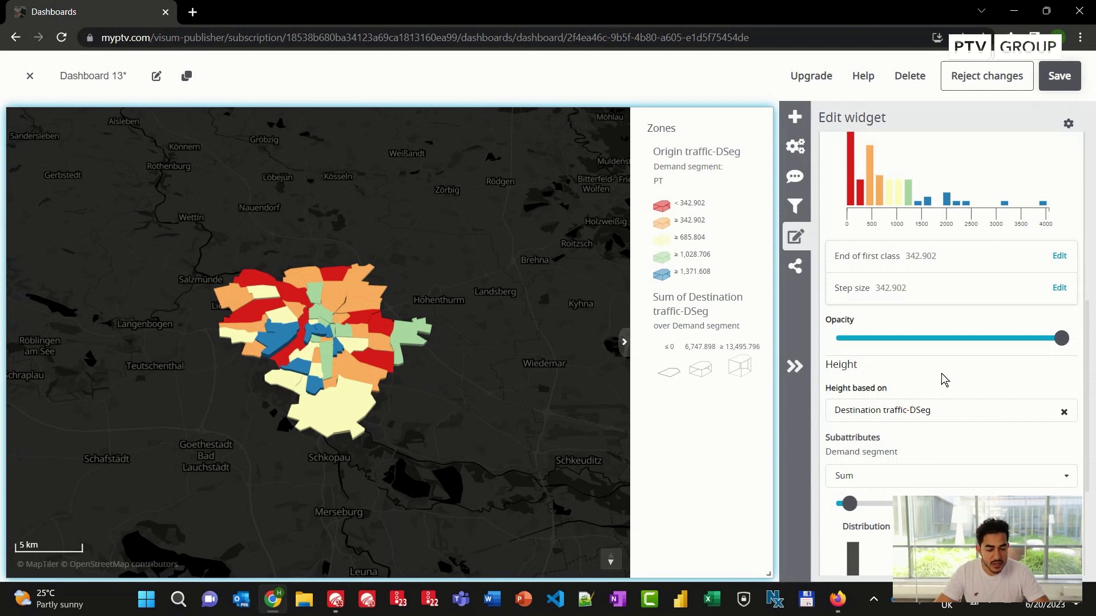
click(1065, 414)
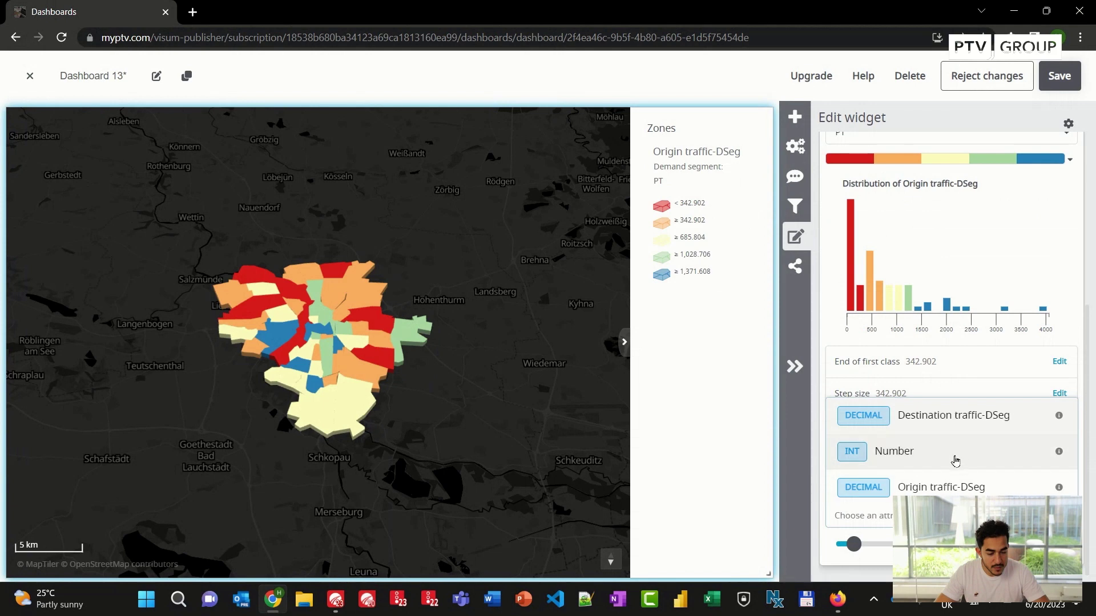
click(947, 487)
scroll(951, 342, down, 5)
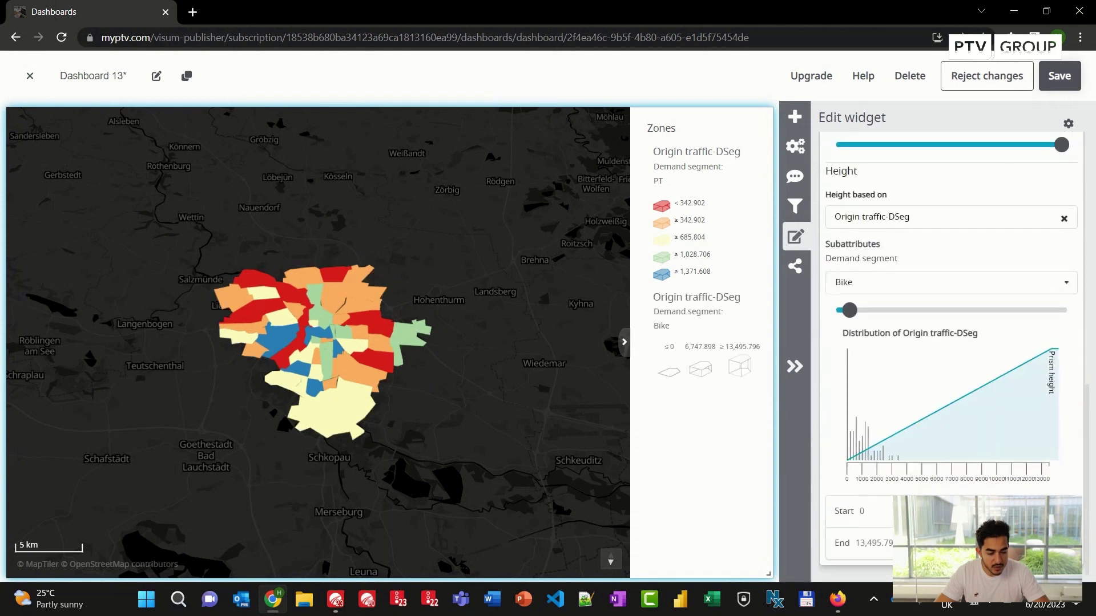
click(1065, 285)
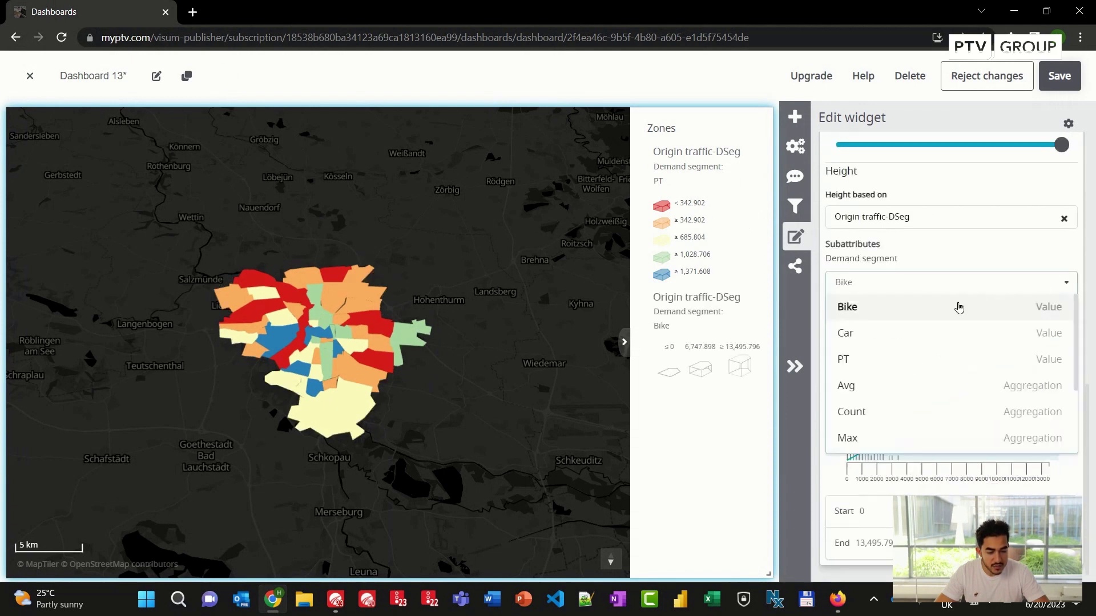
click(897, 360)
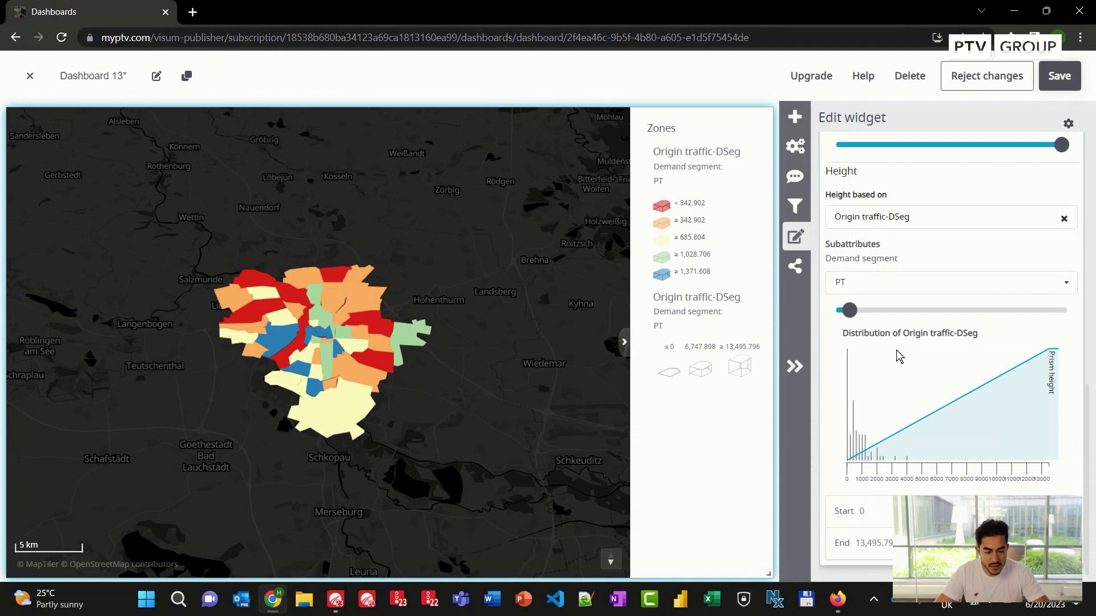
drag(849, 311, 1029, 321)
- Examine the object and classification details of a zone on the eastern side of the Zones map
scroll(291, 349, up, 1)
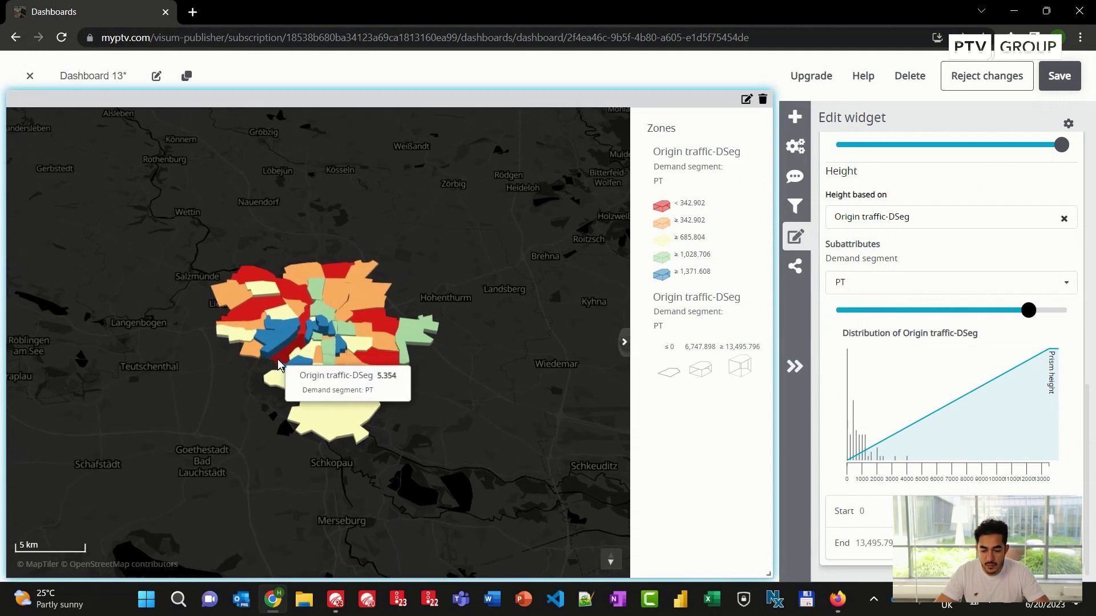
scroll(242, 390, up, 2)
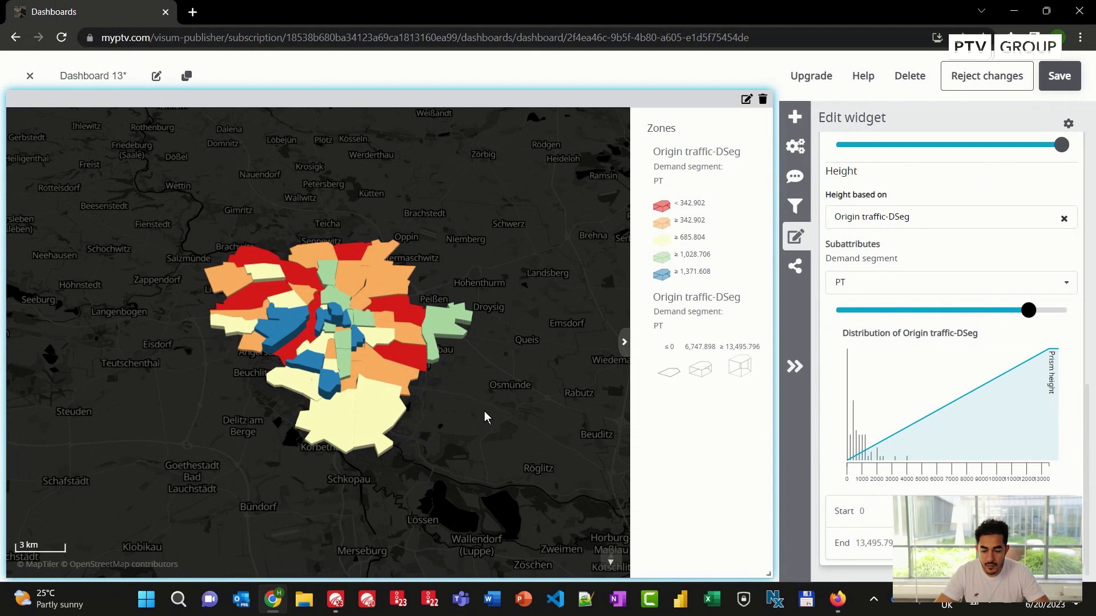
drag(466, 390, 443, 433)
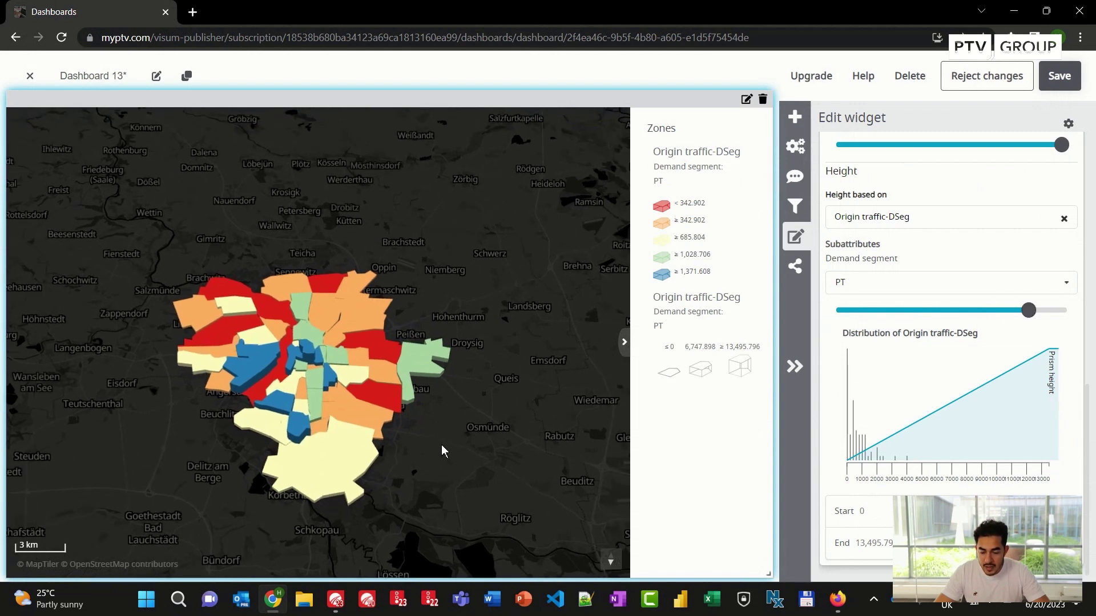
click(371, 391)
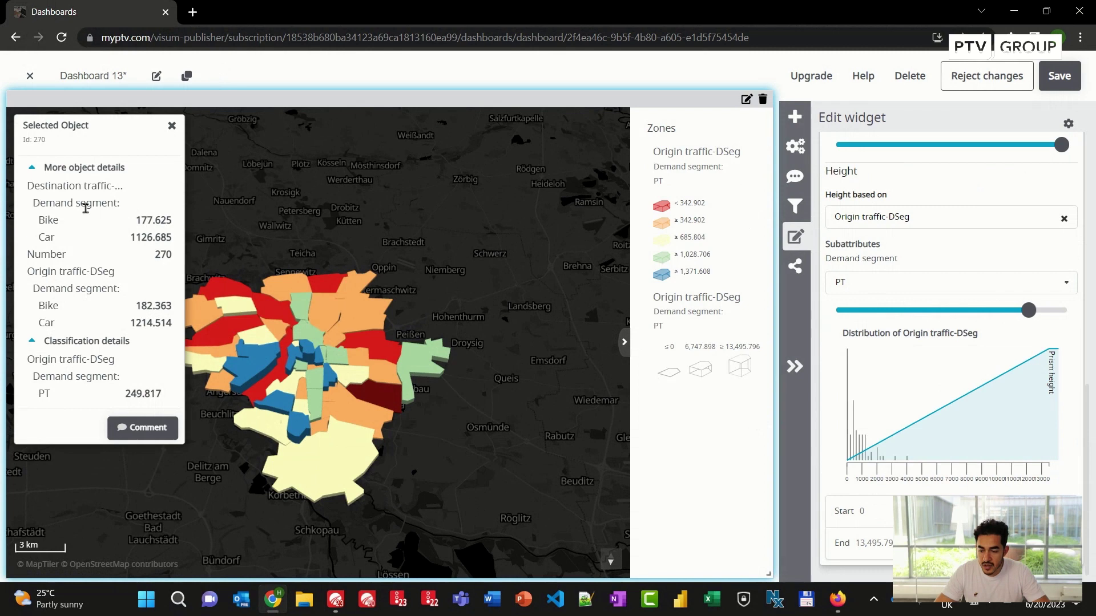
drag(143, 223, 152, 224)
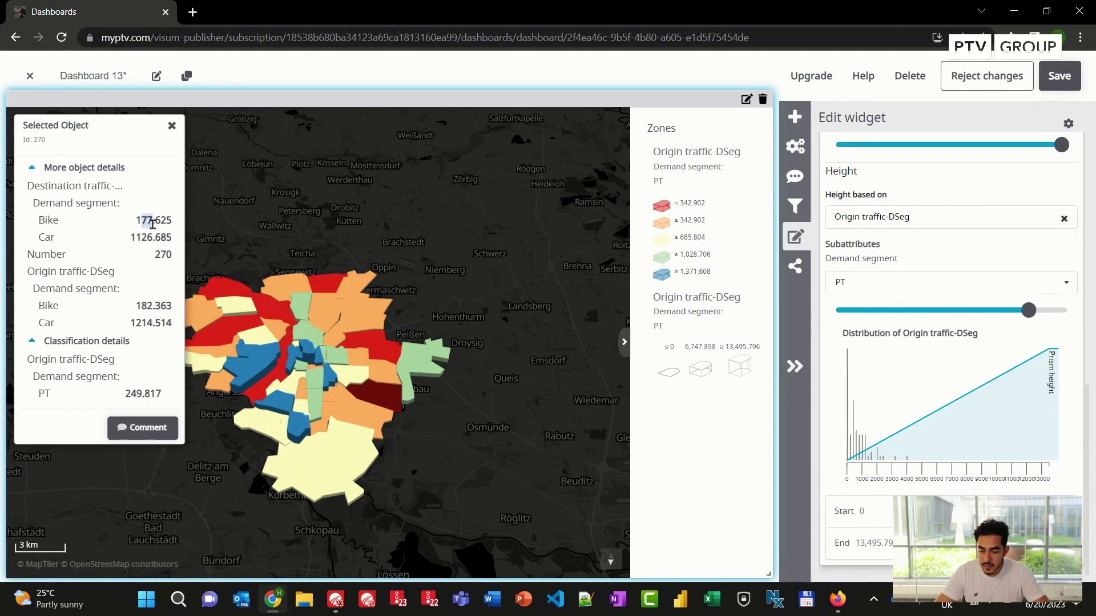
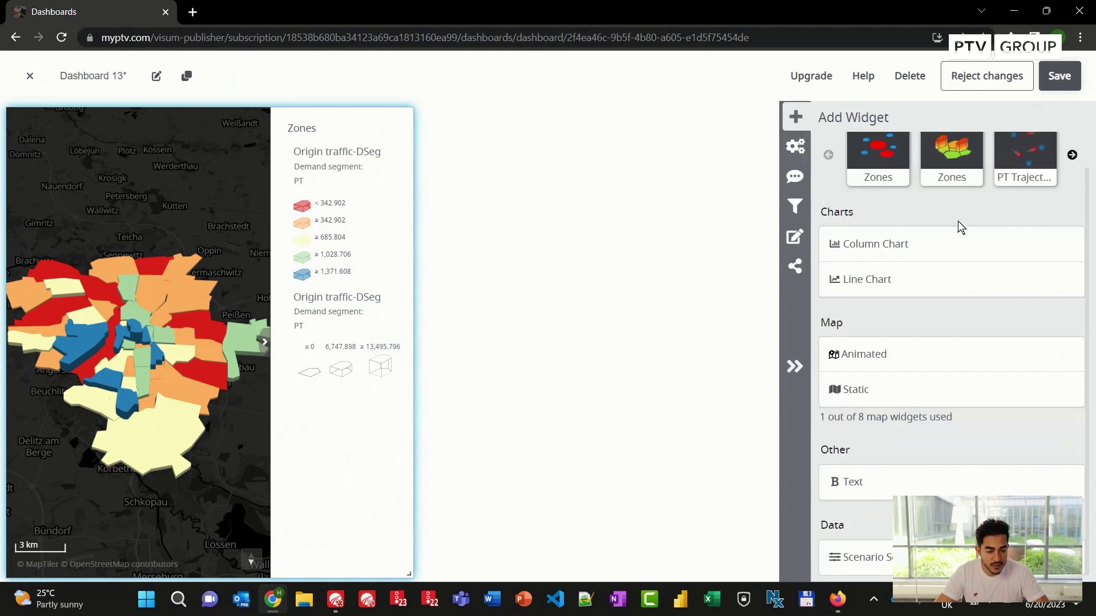
- Add the PT Trajectories map of Dem_4-step_Result_PT beside the Zones map and enlarge it to fill the free space
scroll(958, 222, up, 1)
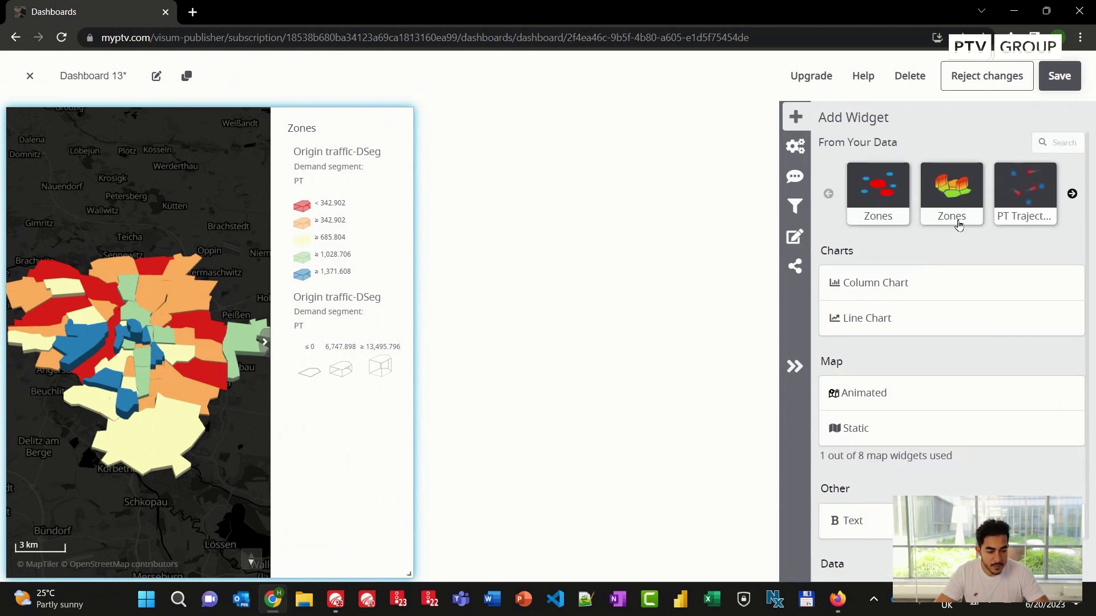
click(1029, 197)
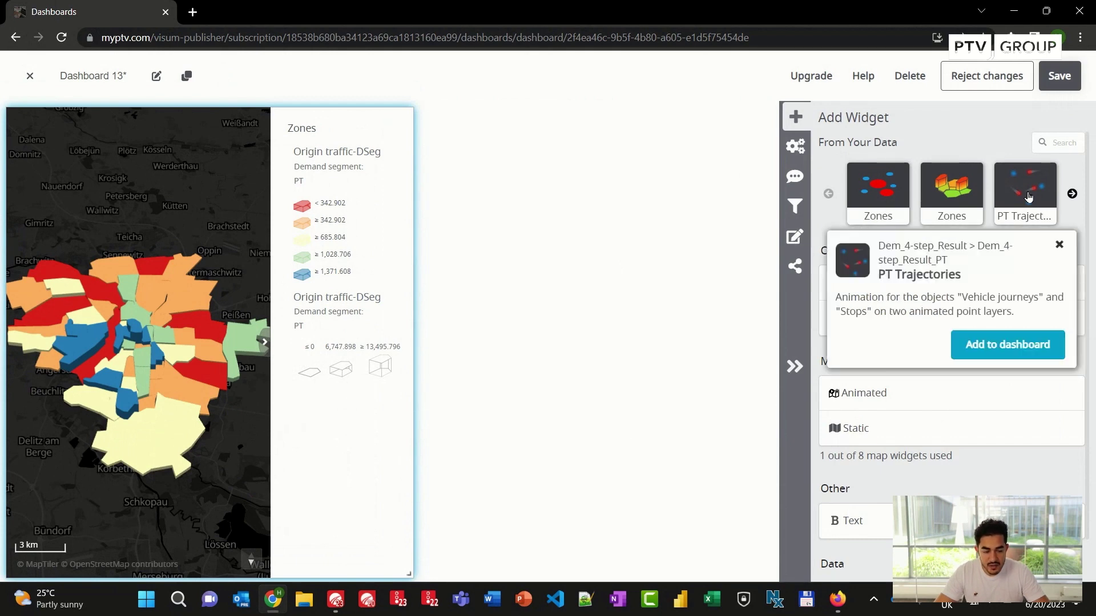
click(1021, 343)
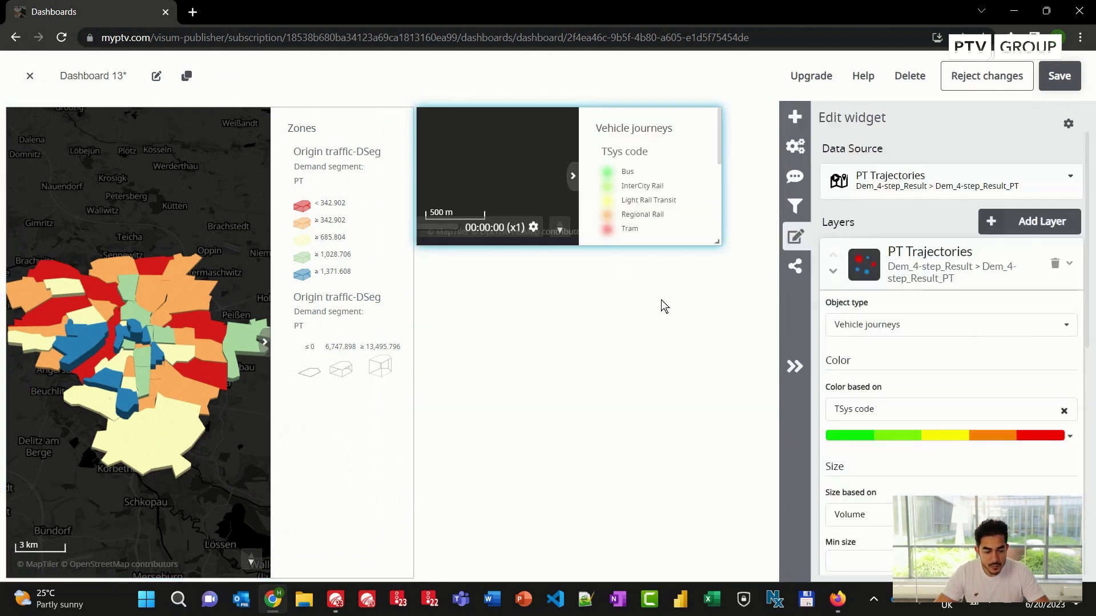
drag(717, 242, 766, 555)
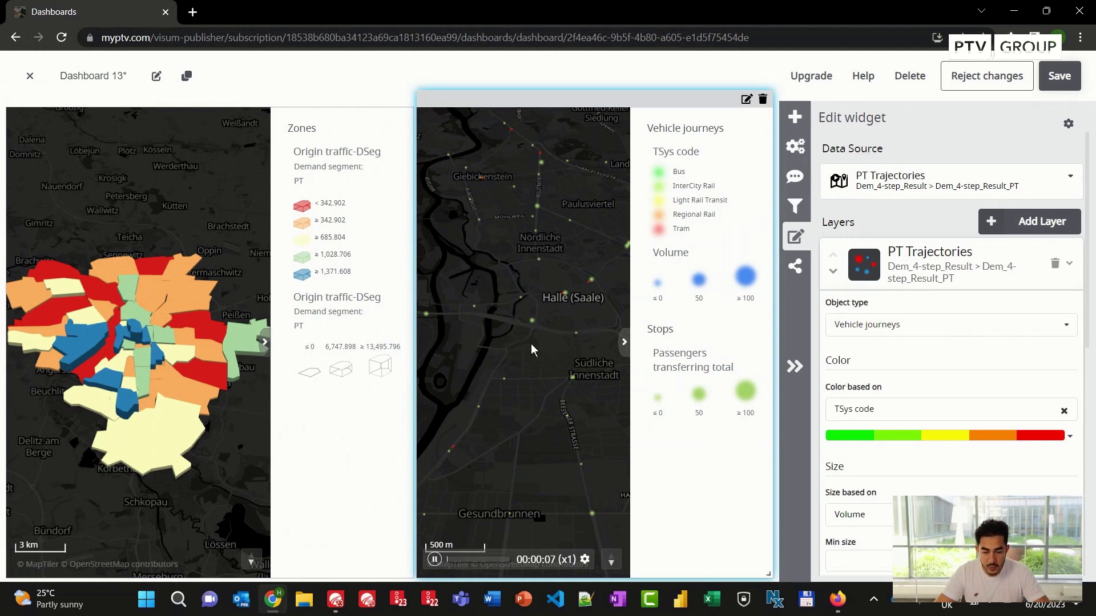
- Set the PT Trajectories animation speed to x32 and advance its playback to about 12:22
scroll(534, 343, down, 2)
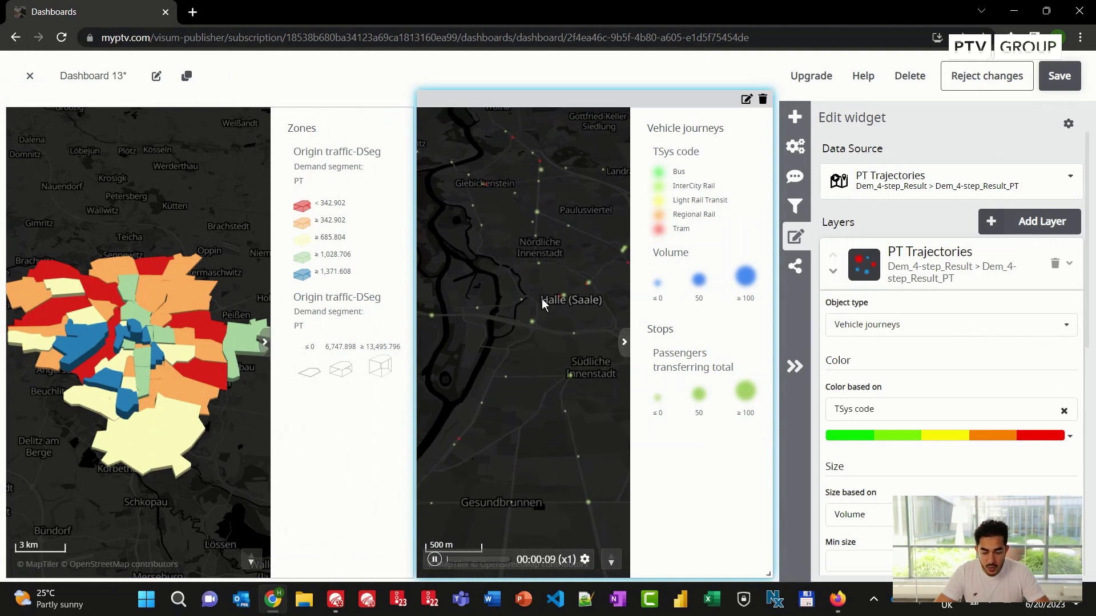
click(585, 564)
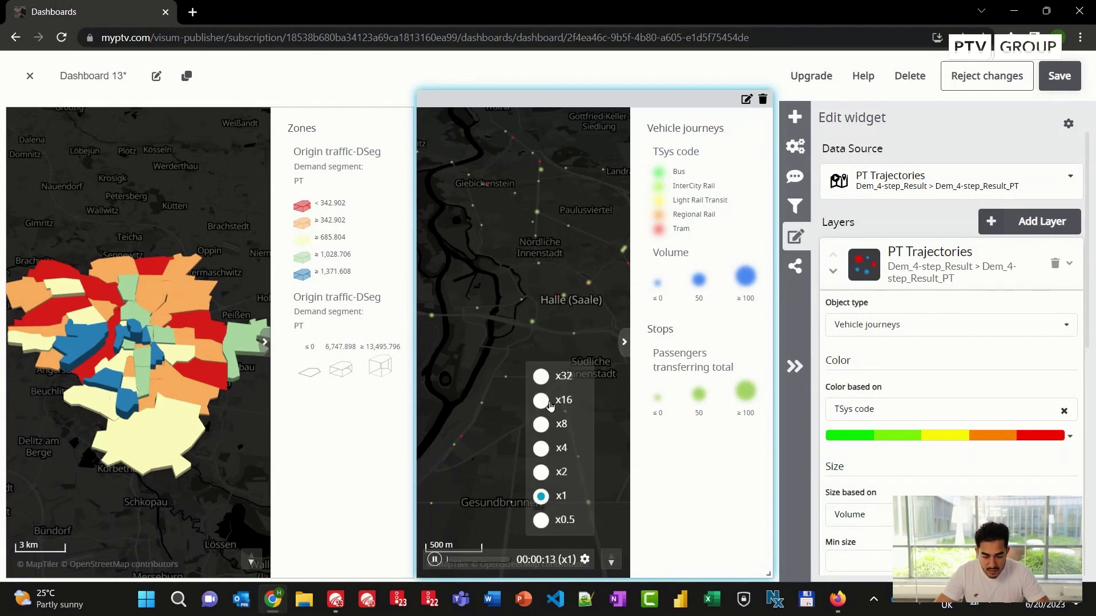
click(543, 376)
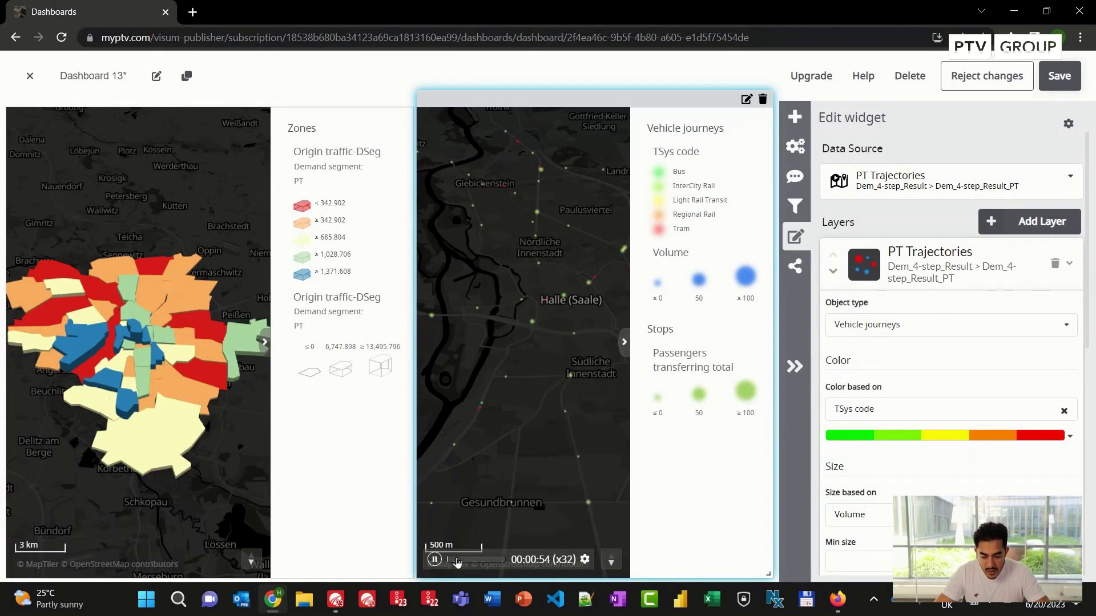
drag(457, 562, 479, 566)
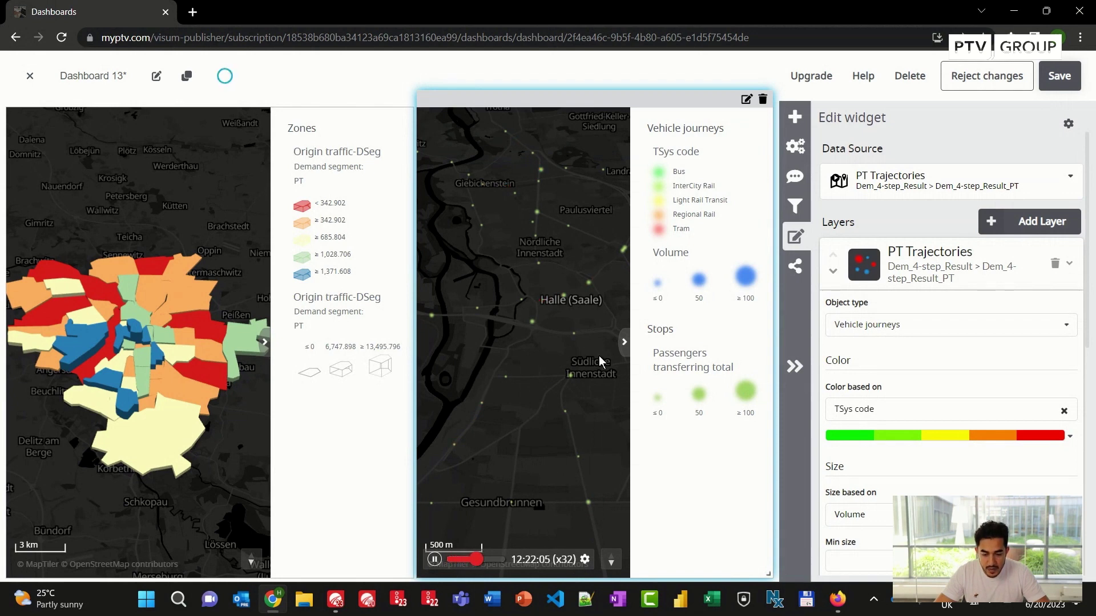
scroll(552, 290, up, 1)
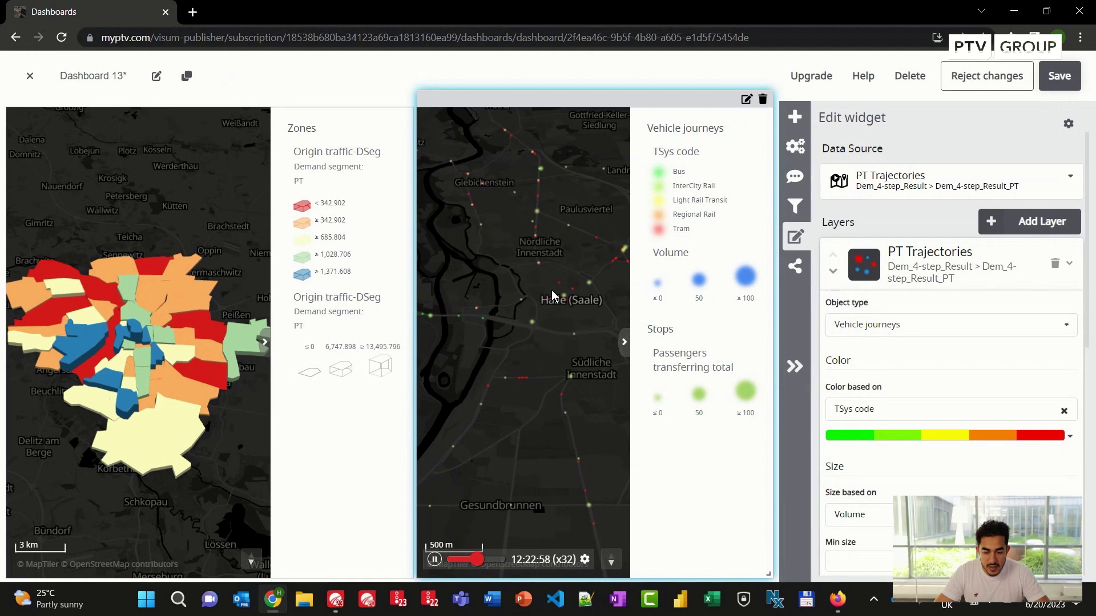
scroll(550, 292, up, 1)
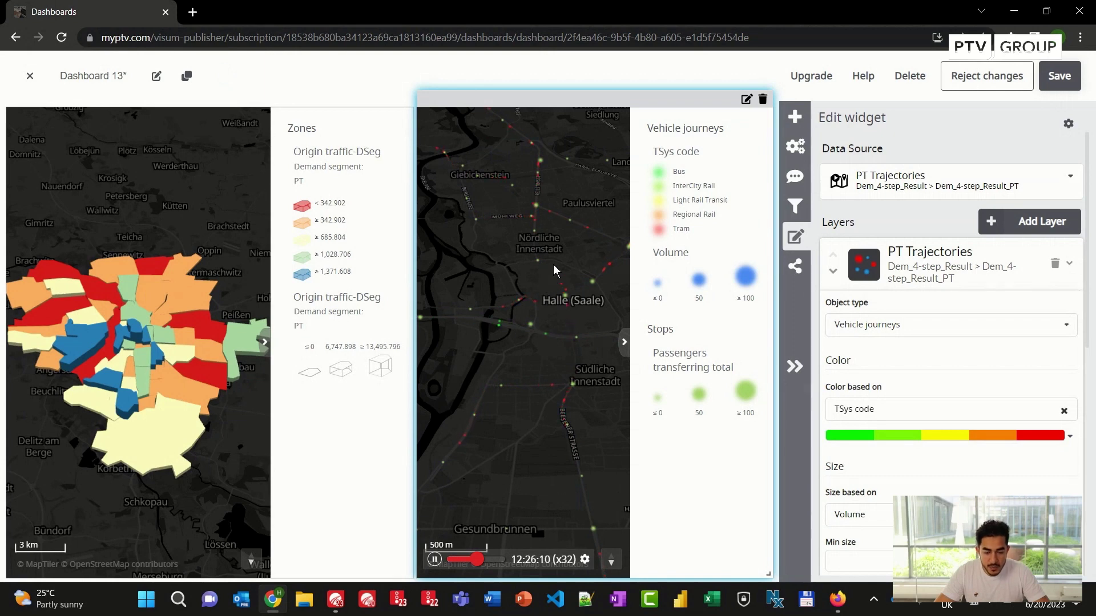
- Collapse the editing pane, narrow the Zones widget, and move and widen the PT Trajectories widget to fill the remaining canvas
click(795, 366)
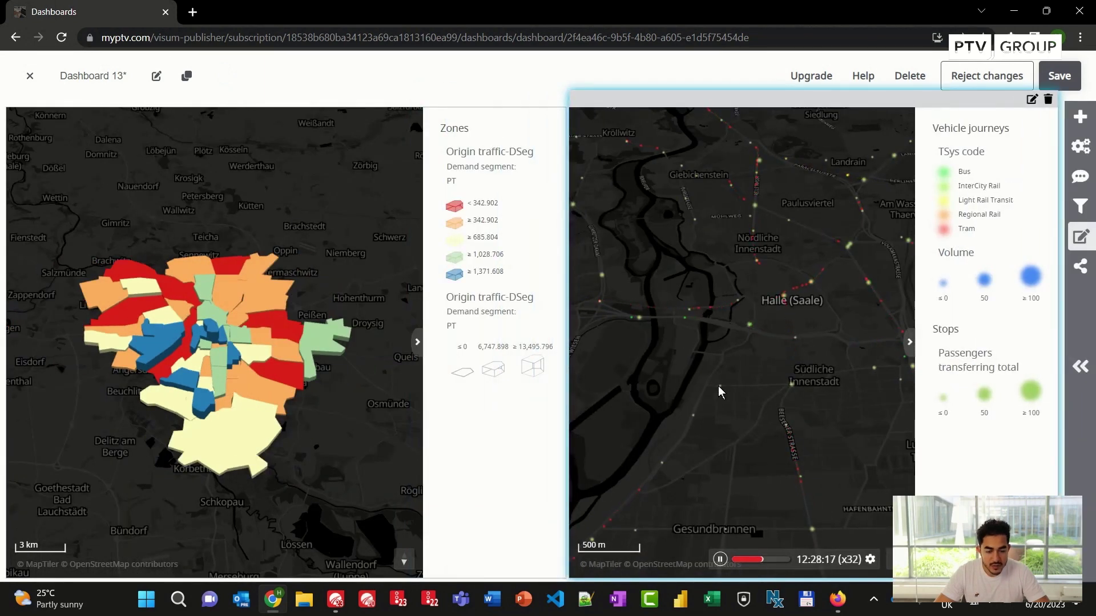
click(509, 544)
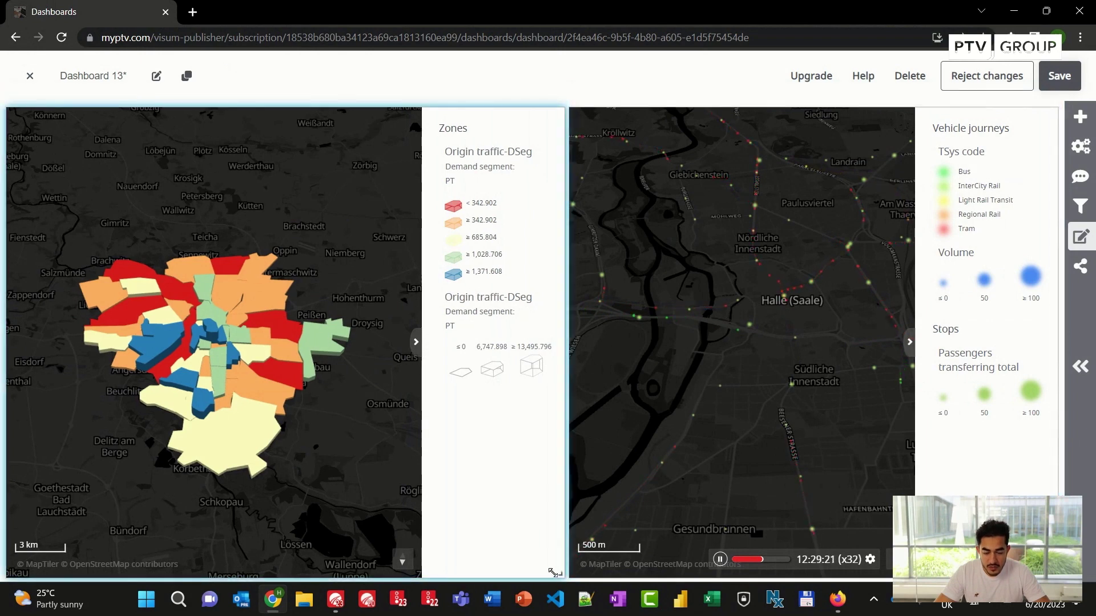
drag(553, 572, 494, 574)
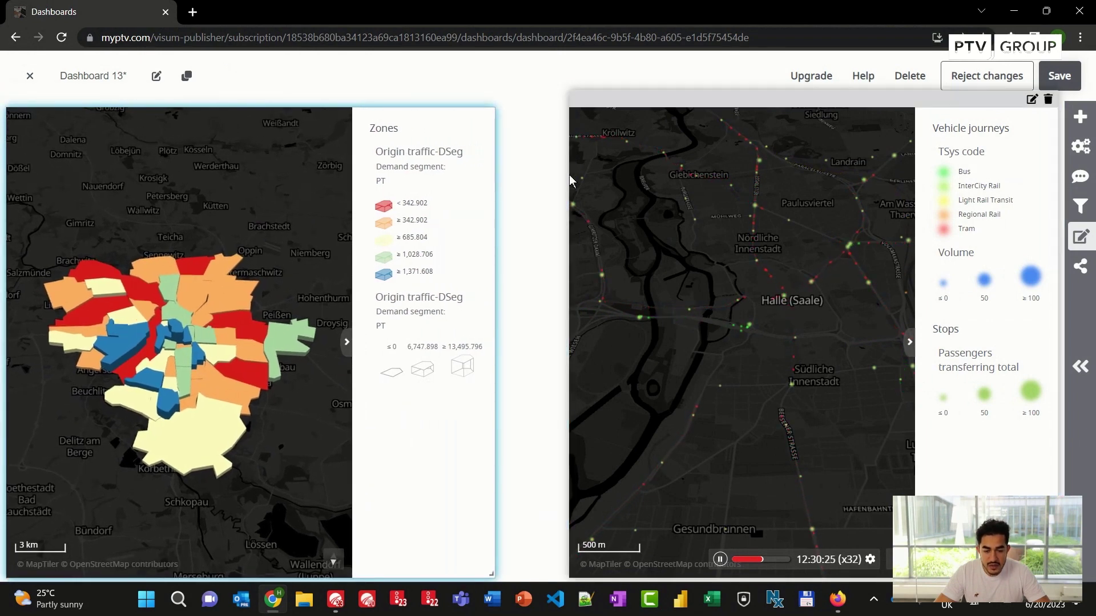
drag(570, 181, 500, 180)
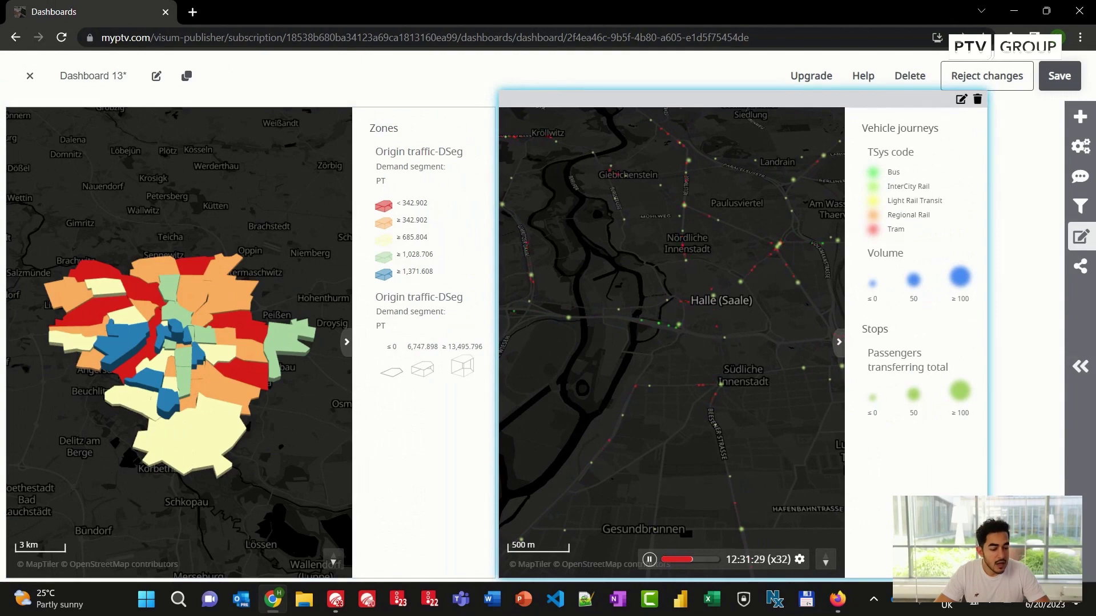
drag(986, 577, 1058, 578)
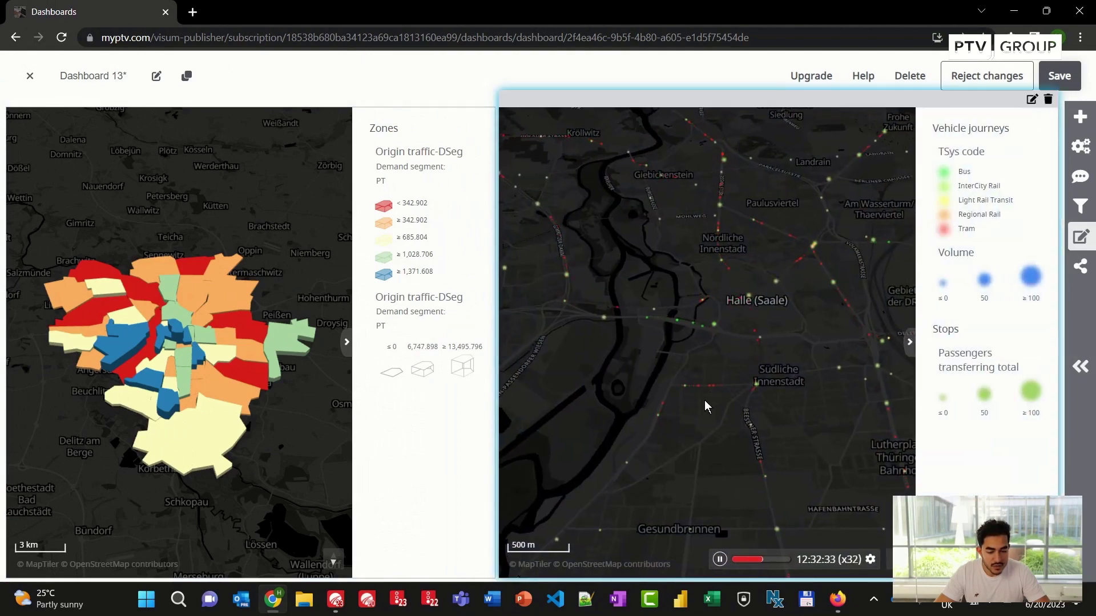
- Examine the animated PT trajectories from a rotated, wider view and review the dashboard's sharing options
scroll(705, 400, down, 2)
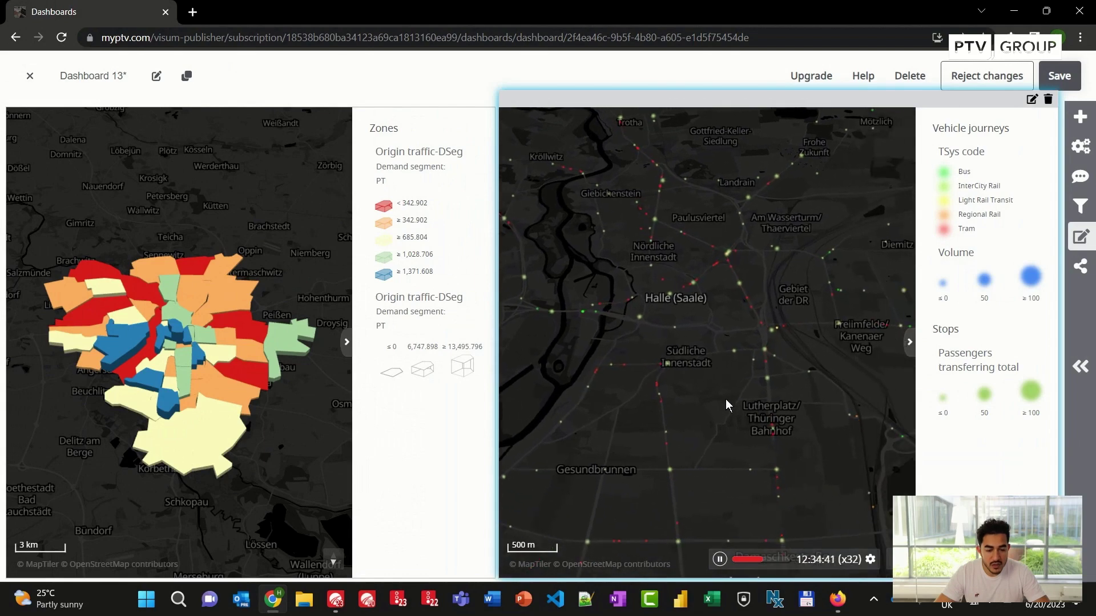
drag(629, 392, 543, 218)
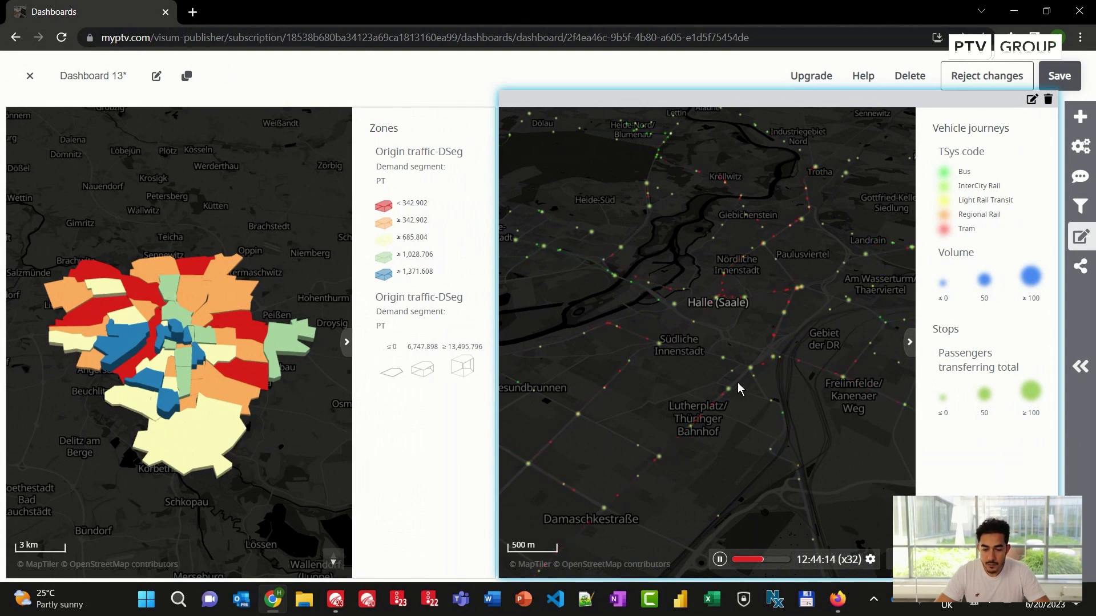
click(1079, 268)
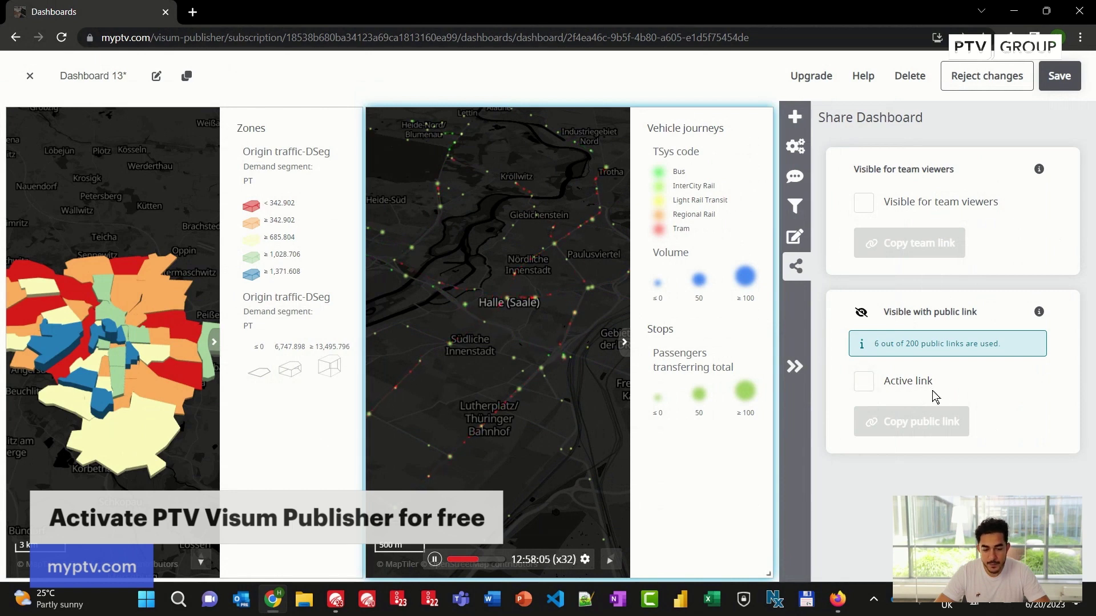
- Shorten the PT Trajectories widget and add a text widget beneath it, stretched to the same width and ready for text entry
click(796, 117)
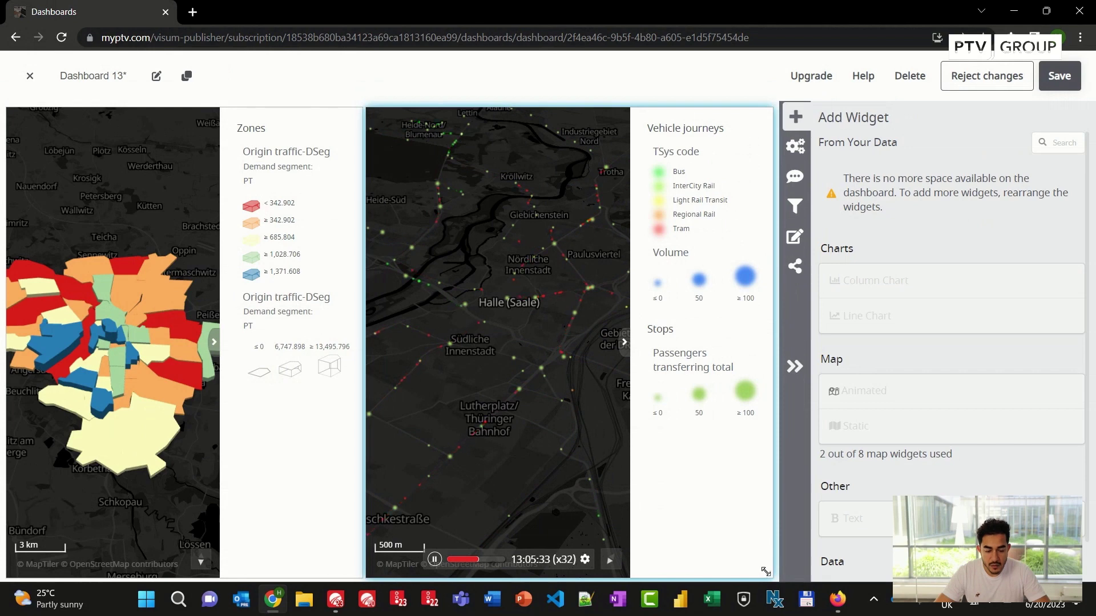
drag(765, 572, 766, 488)
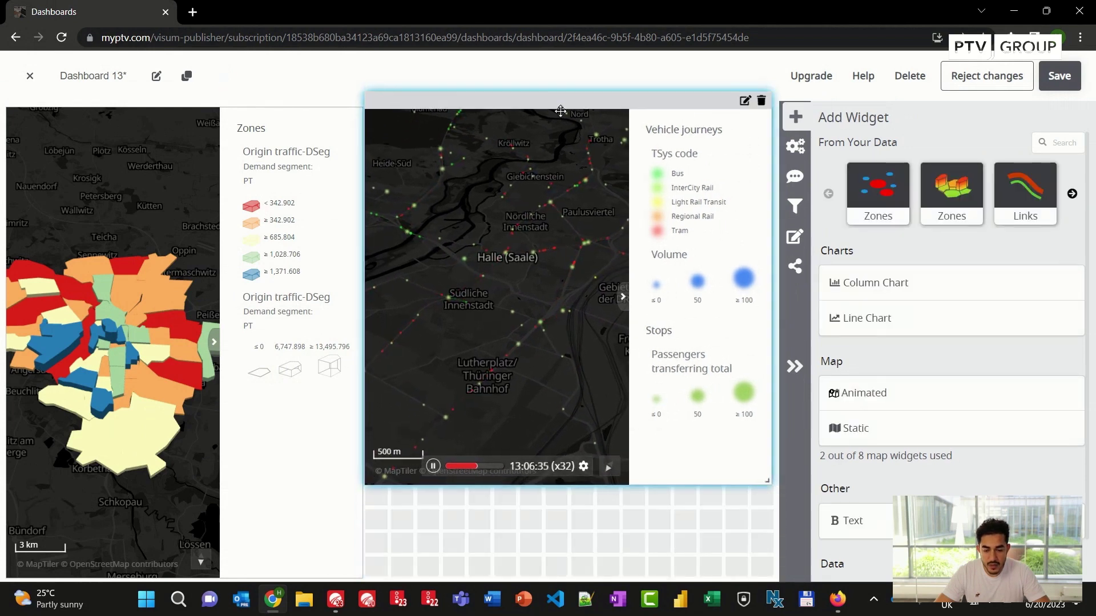
drag(561, 110, 528, 103)
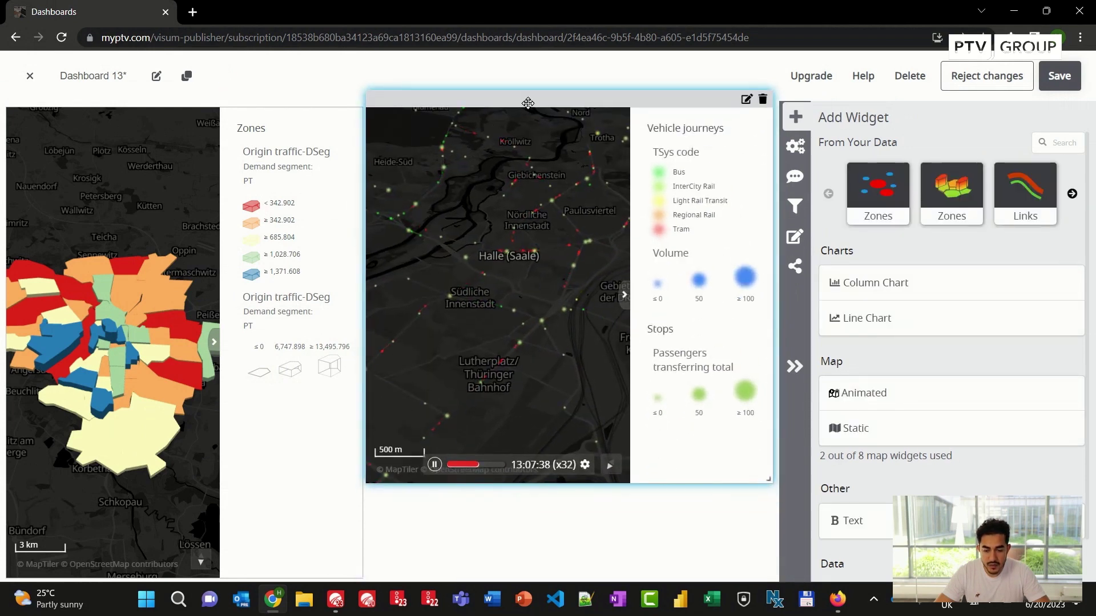
click(852, 521)
drag(460, 573, 769, 577)
click(423, 501)
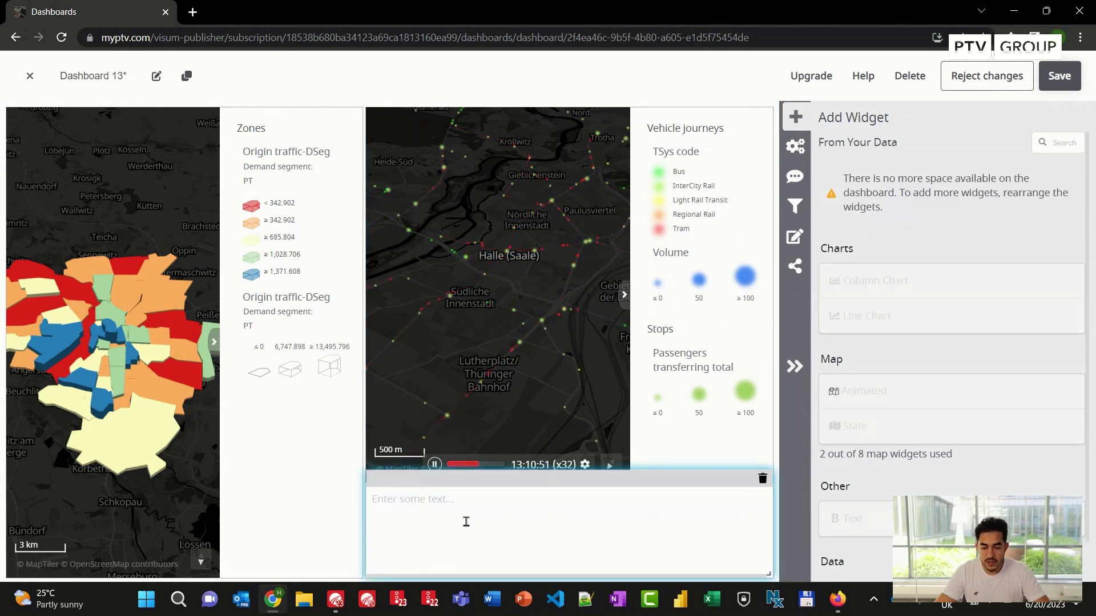